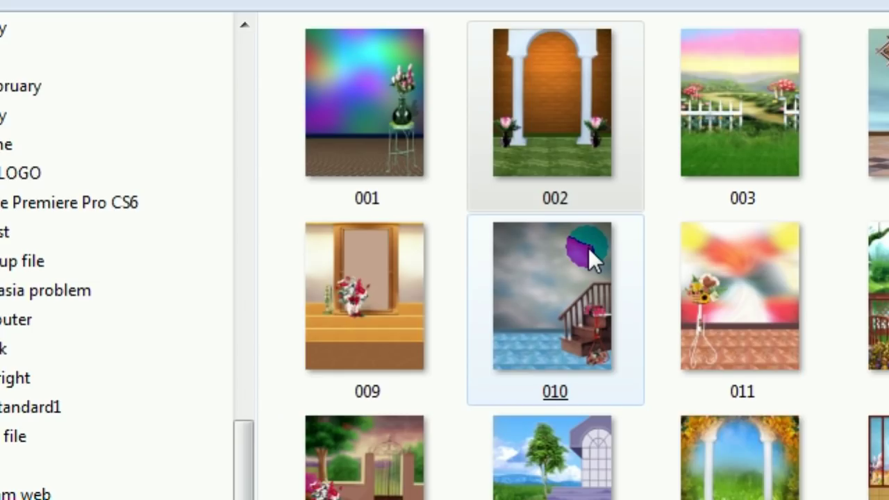
# Select background 002, the brick wall with arch pillars, in the photo for use folder
pyautogui.click(555, 152)
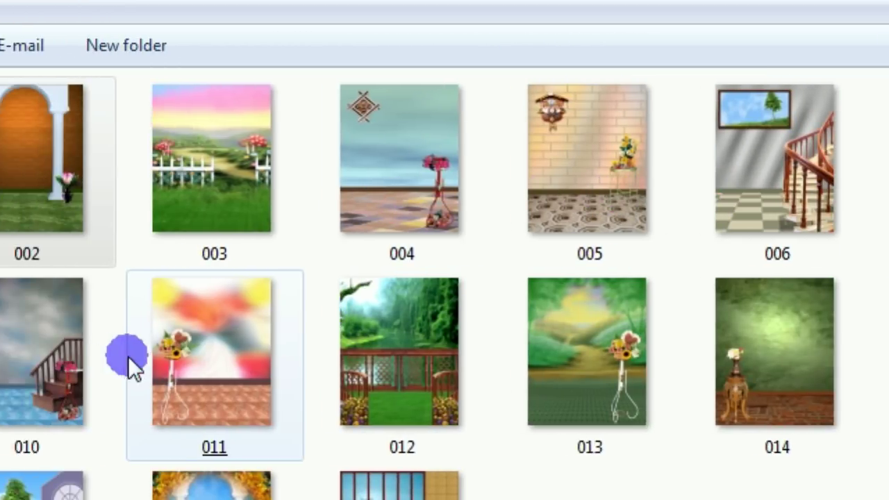
pyautogui.click(137, 202)
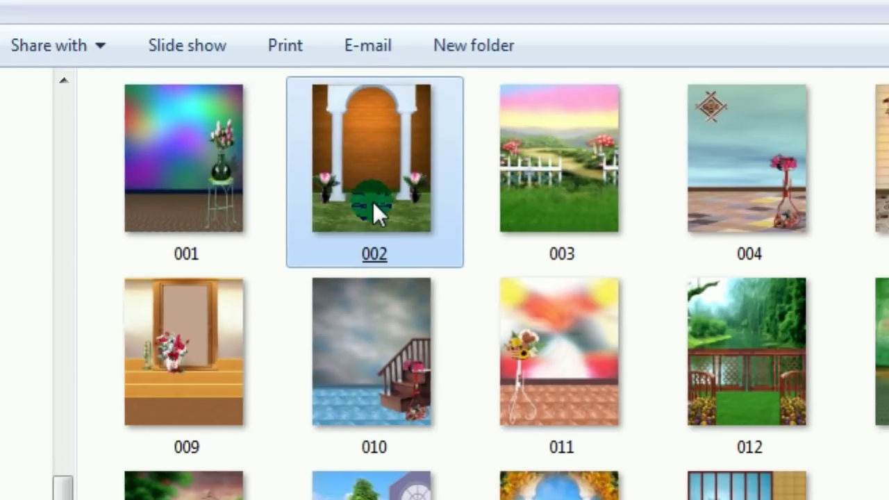
pyautogui.click(392, 173)
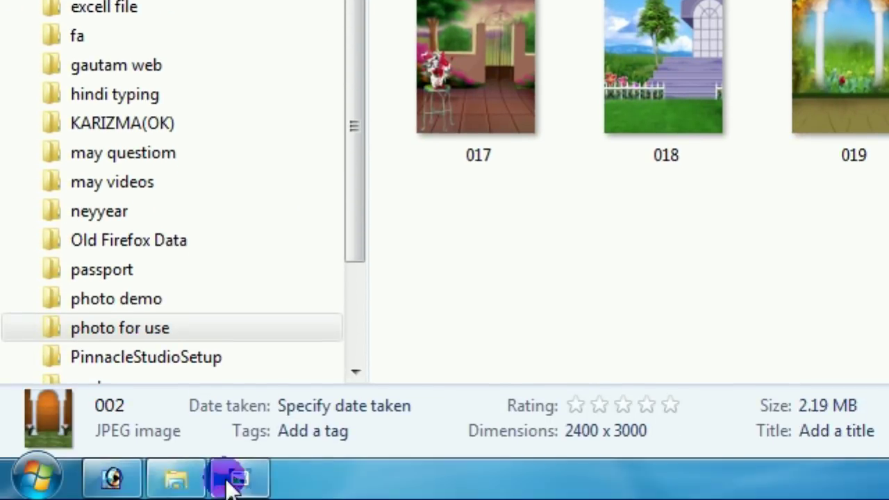
# Bring up Photoshop and minimize the finished gautam.psd couple example document
pyautogui.click(229, 477)
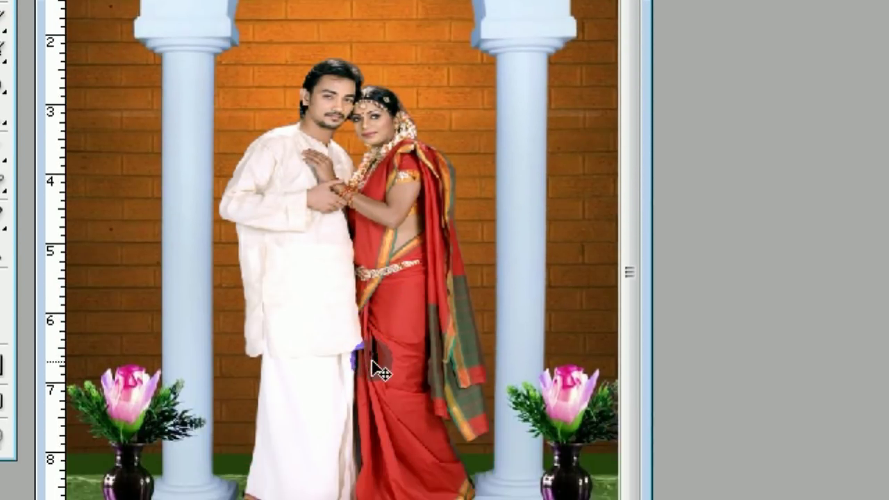
pyautogui.moveTo(375, 372)
pyautogui.mouseDown()
pyautogui.moveTo(350, 238)
pyautogui.moveTo(285, 377)
pyautogui.moveTo(323, 125)
pyautogui.moveTo(434, 133)
pyautogui.mouseUp()
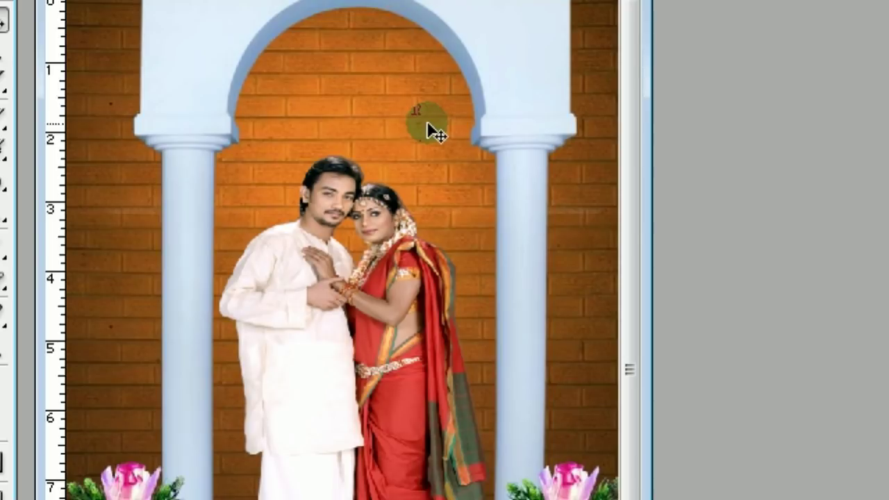
pyautogui.moveTo(434, 134); pyautogui.dragTo(418, 271)
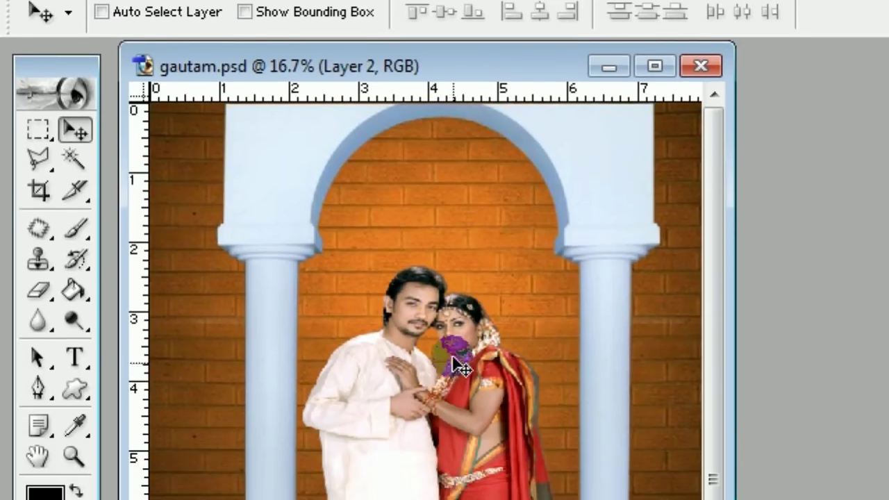
pyautogui.moveTo(457, 353)
pyautogui.mouseDown()
pyautogui.moveTo(409, 255)
pyautogui.moveTo(416, 184)
pyautogui.moveTo(437, 129)
pyautogui.mouseUp()
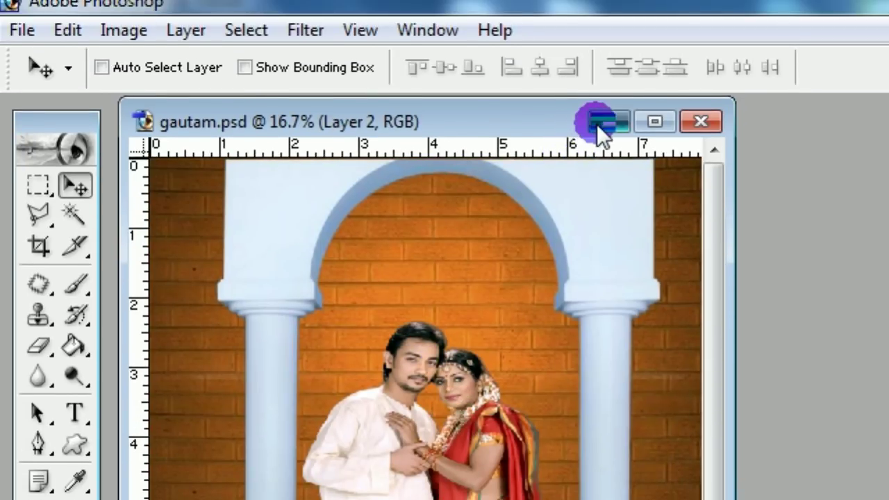
pyautogui.click(601, 67)
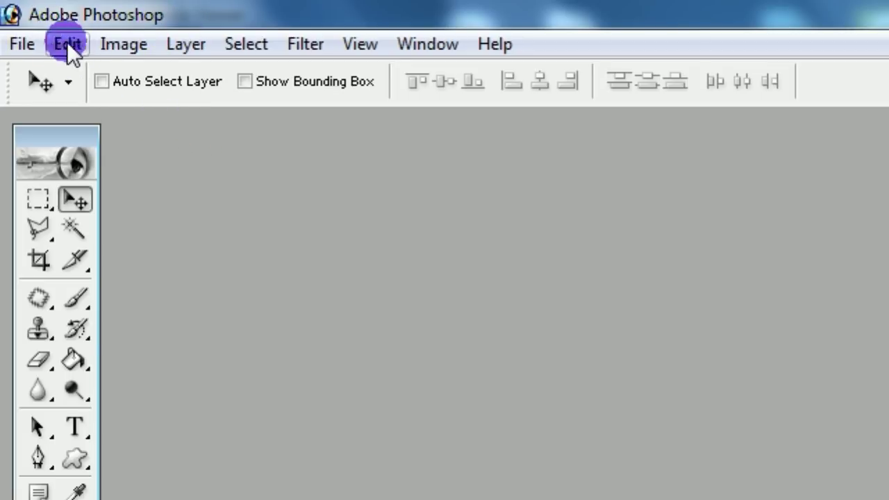
# Create a white A4, 300 pixels/inch RGB document named 'studio photo'
pyautogui.click(27, 44)
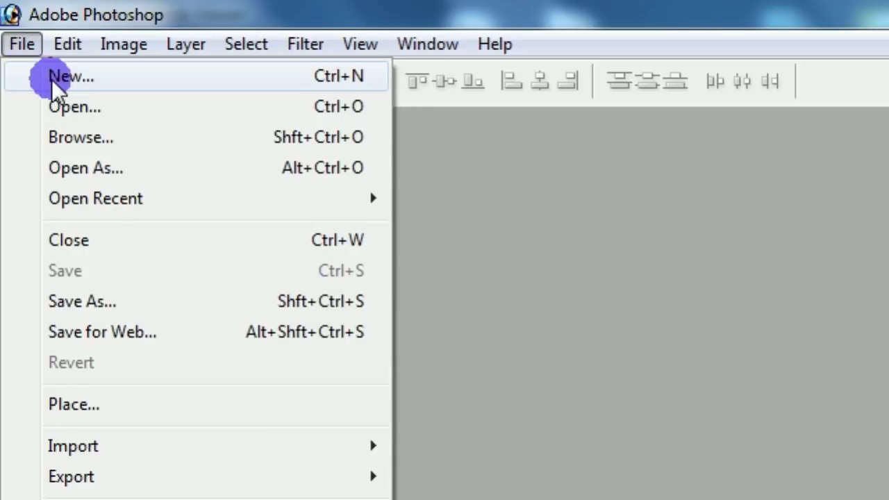
pyautogui.click(66, 76)
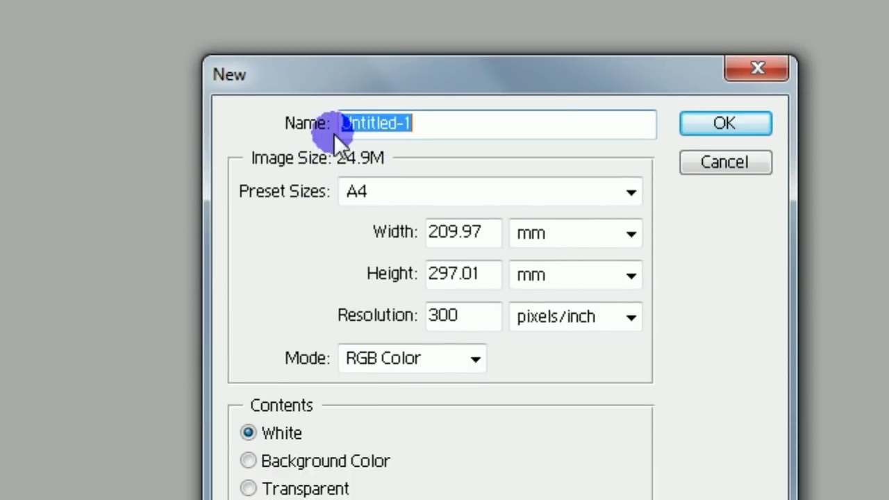
pyautogui.moveTo(423, 135); pyautogui.dragTo(319, 135)
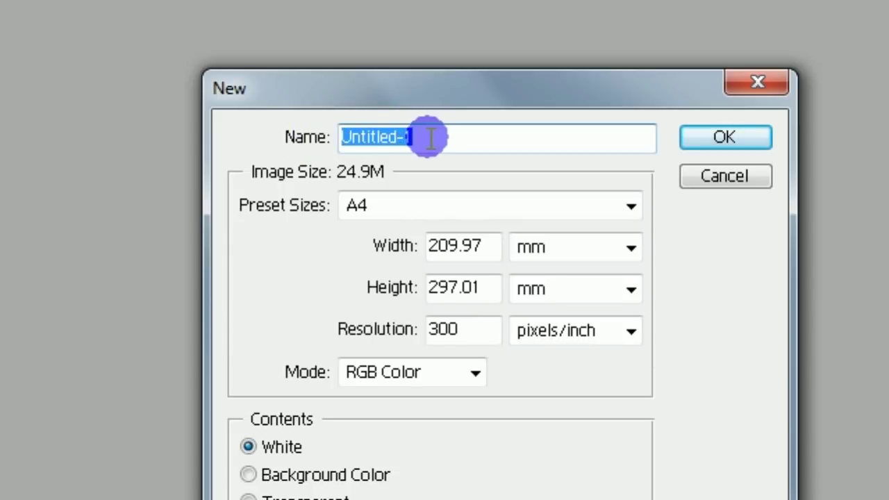
pyautogui.write('stu')
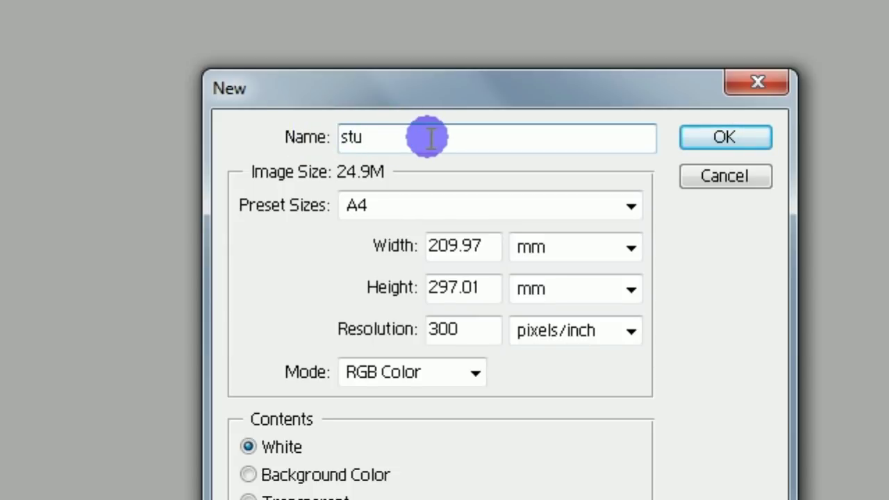
pyautogui.write('dio photo')
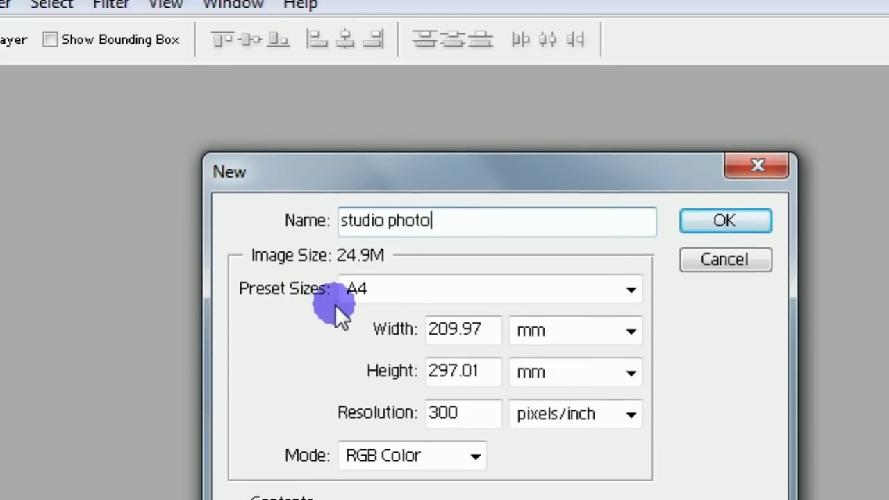
pyautogui.click(395, 295)
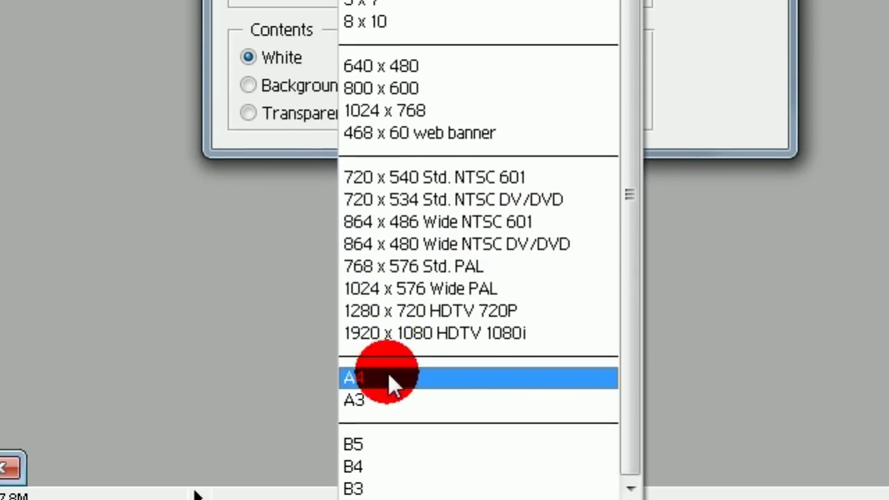
pyautogui.click(389, 377)
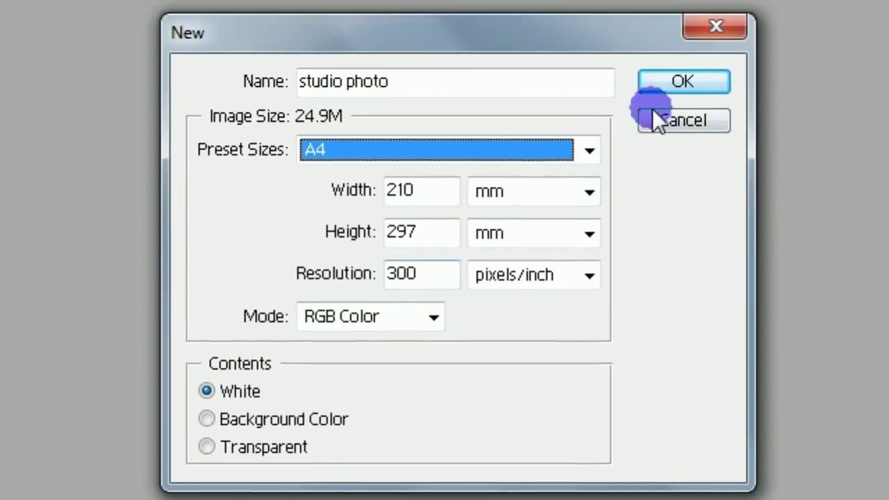
pyautogui.click(718, 8)
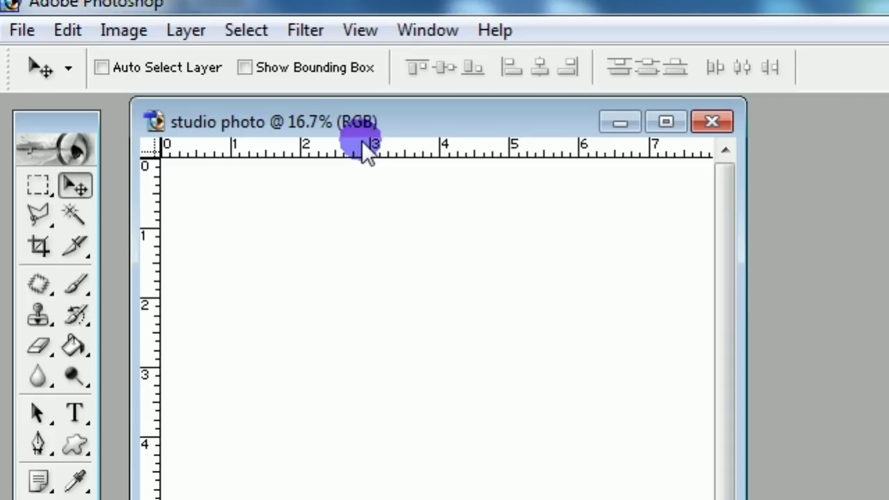
# Open 002.jpg from photo for use > New Folder in Photoshop
pyautogui.click(36, 50)
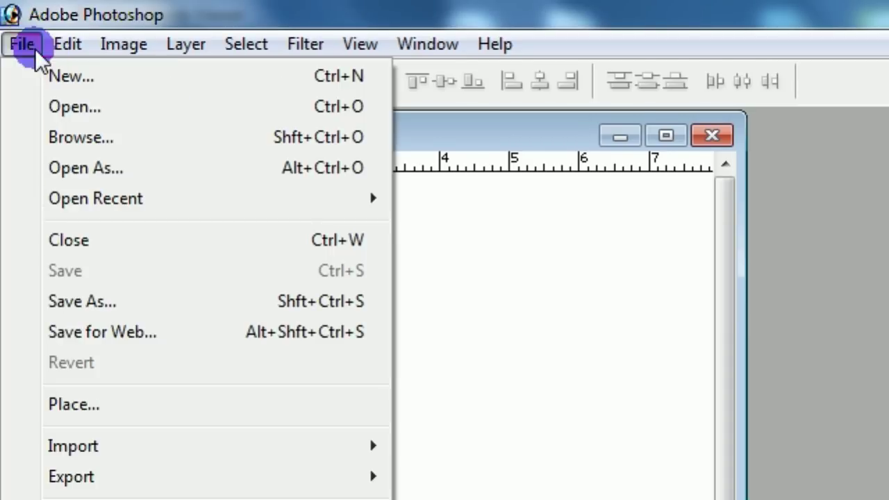
pyautogui.click(53, 109)
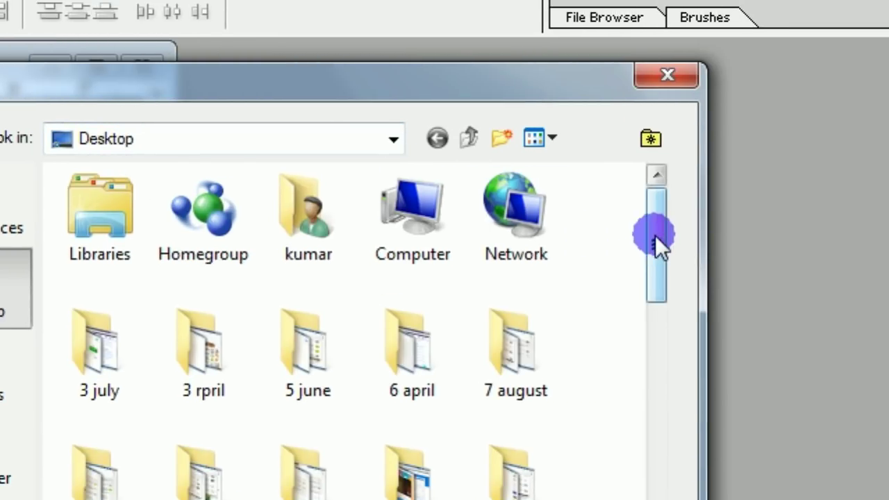
pyautogui.moveTo(655, 236)
pyautogui.mouseDown()
pyautogui.moveTo(655, 373)
pyautogui.moveTo(650, 363)
pyautogui.moveTo(645, 373)
pyautogui.moveTo(626, 367)
pyautogui.moveTo(634, 300)
pyautogui.mouseUp()
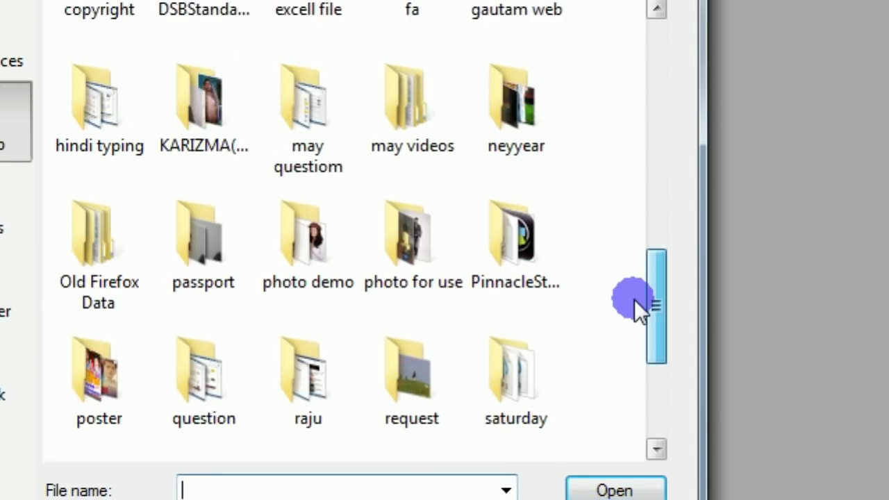
pyautogui.doubleClick(427, 294)
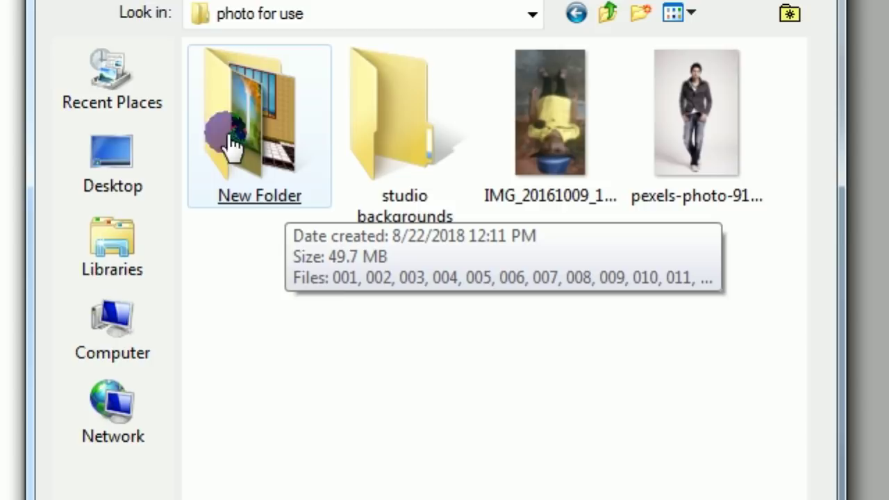
pyautogui.click(96, 97)
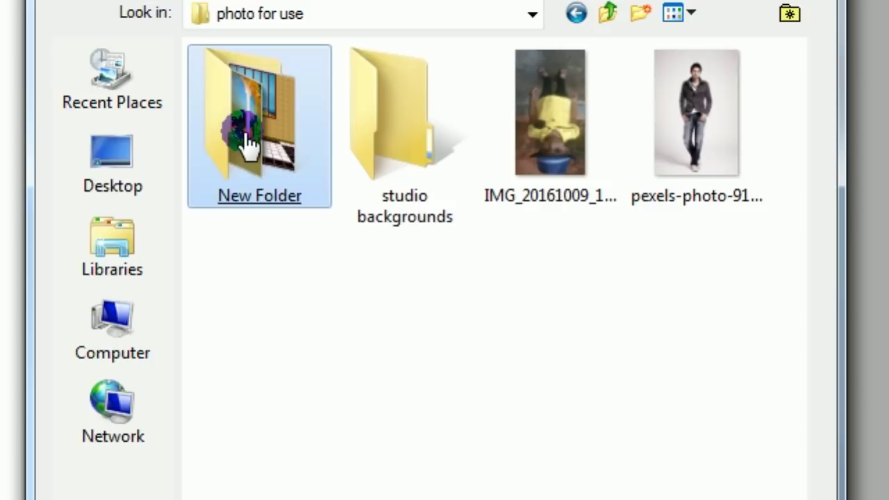
pyautogui.click(271, 146)
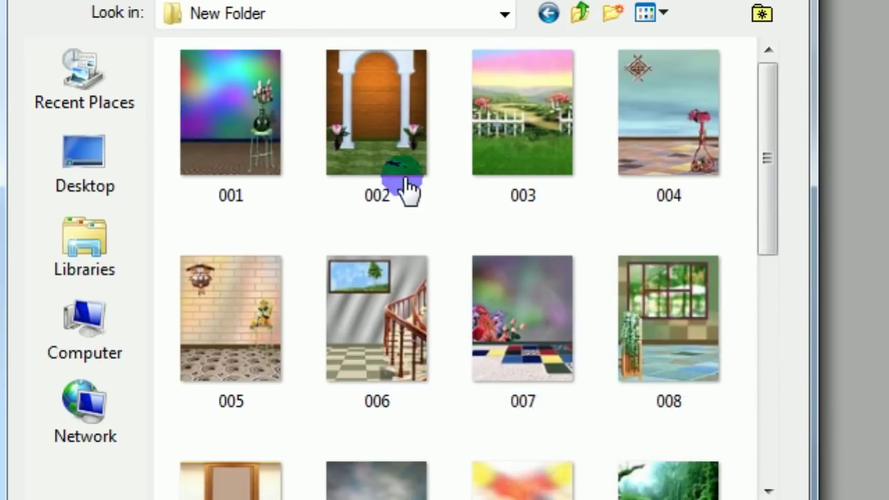
pyautogui.click(398, 161)
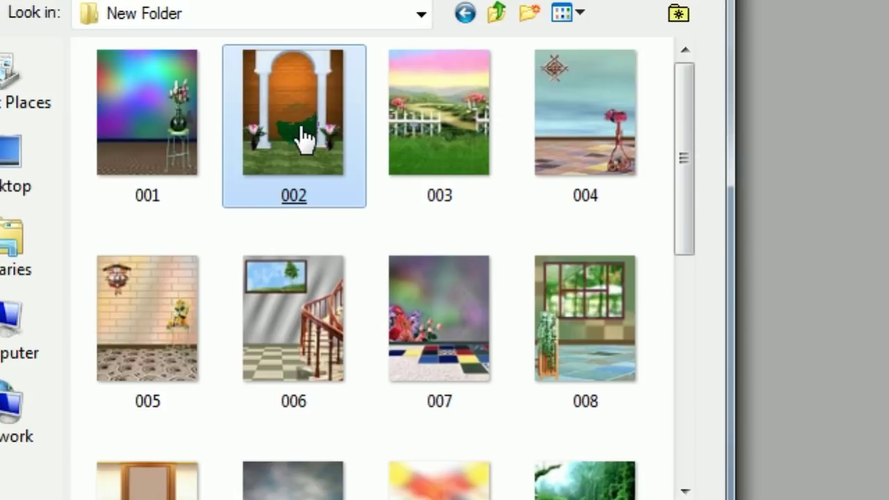
pyautogui.doubleClick(297, 17)
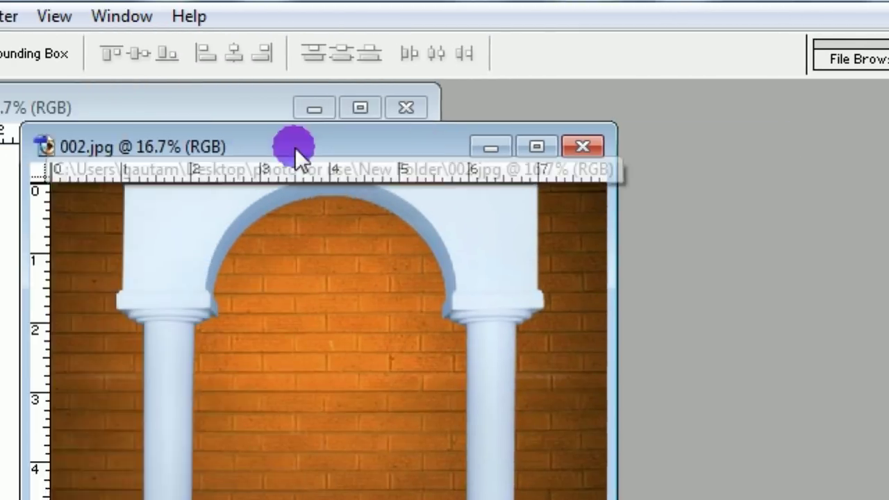
# Drag the 002 arch background into the studio photo document as Layer 1
pyautogui.moveTo(294, 147); pyautogui.dragTo(644, 170)
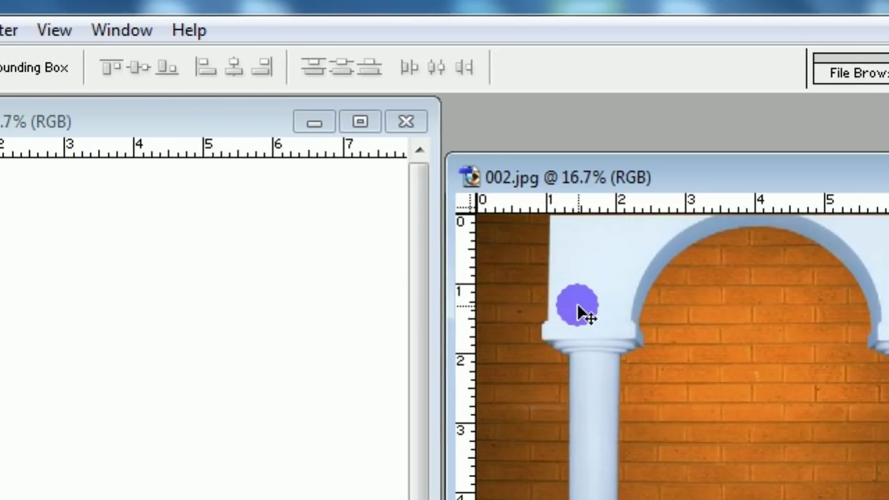
pyautogui.moveTo(555, 312)
pyautogui.mouseDown()
pyautogui.moveTo(94, 205)
pyautogui.moveTo(823, 365)
pyautogui.mouseUp()
pyautogui.click(823, 363)
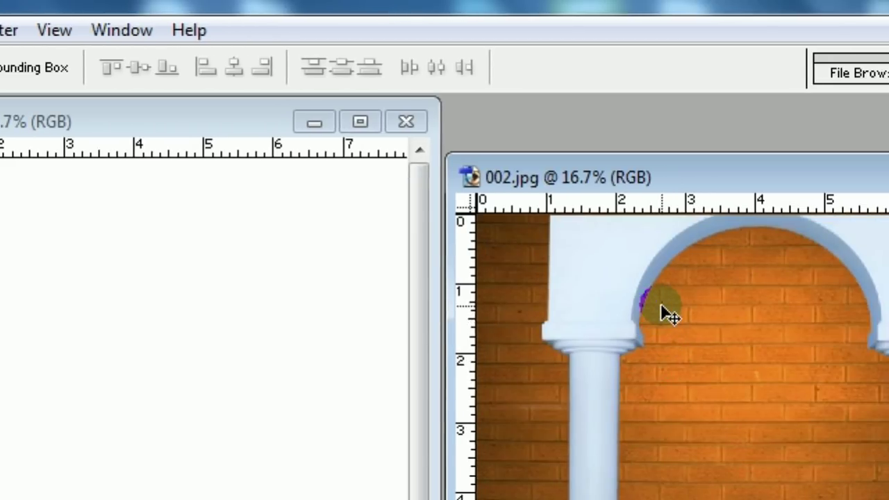
pyautogui.click(656, 337)
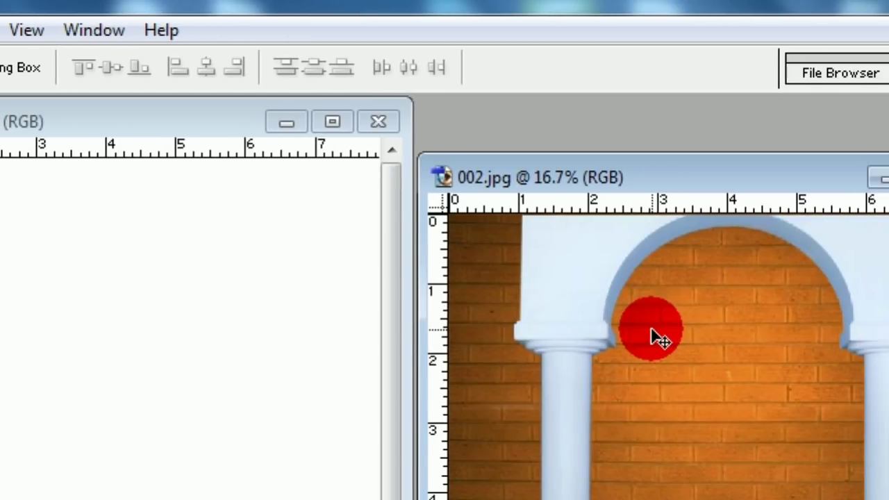
pyautogui.moveTo(655, 337); pyautogui.dragTo(224, 275)
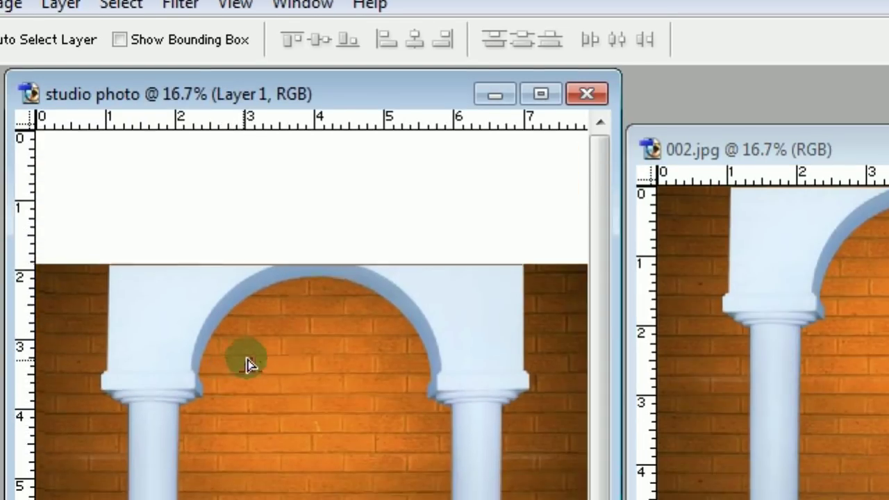
# Move Layer 1 higher on the canvas and turn on Show Bounding Box
pyautogui.moveTo(250, 365); pyautogui.dragTo(204, 308)
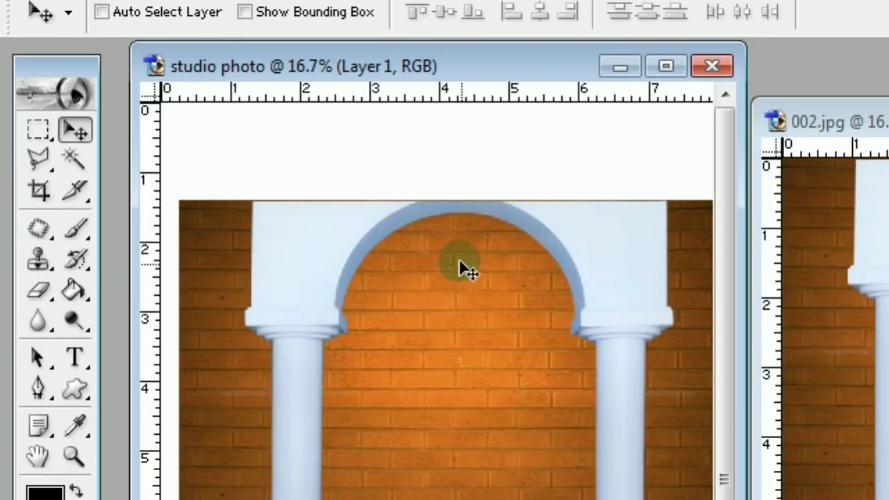
pyautogui.moveTo(416, 268); pyautogui.dragTo(416, 211)
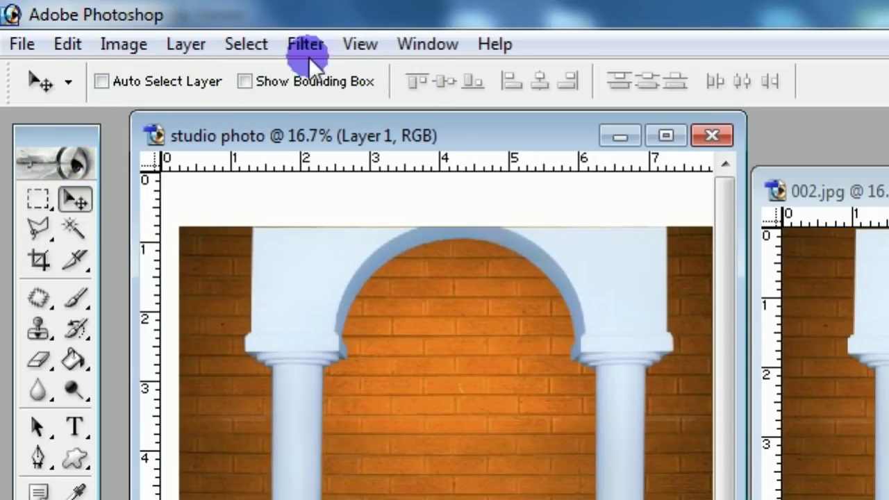
pyautogui.click(247, 84)
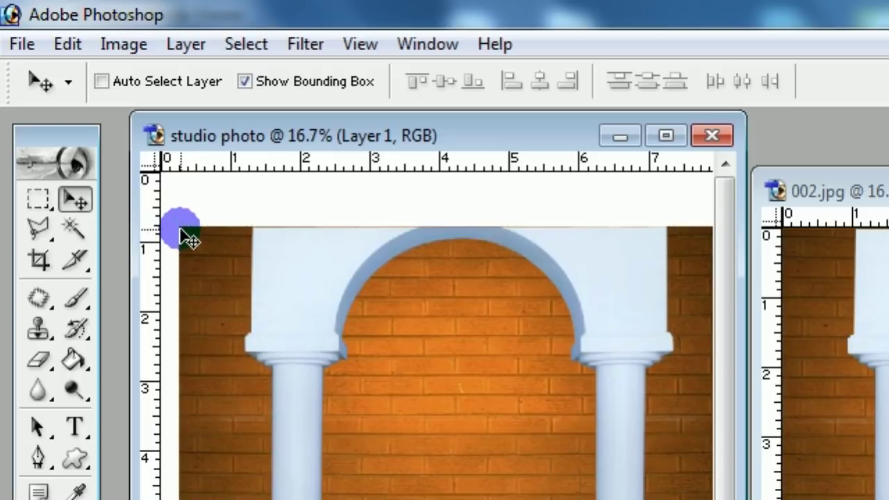
# Stretch the backdrop's top-left corner to the canvas corner and apply the transform
pyautogui.moveTo(182, 236); pyautogui.dragTo(163, 175)
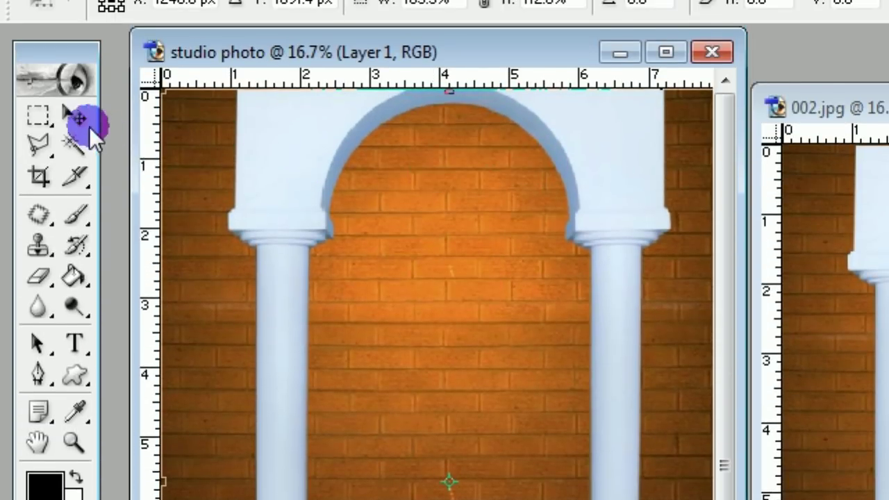
pyautogui.click(78, 127)
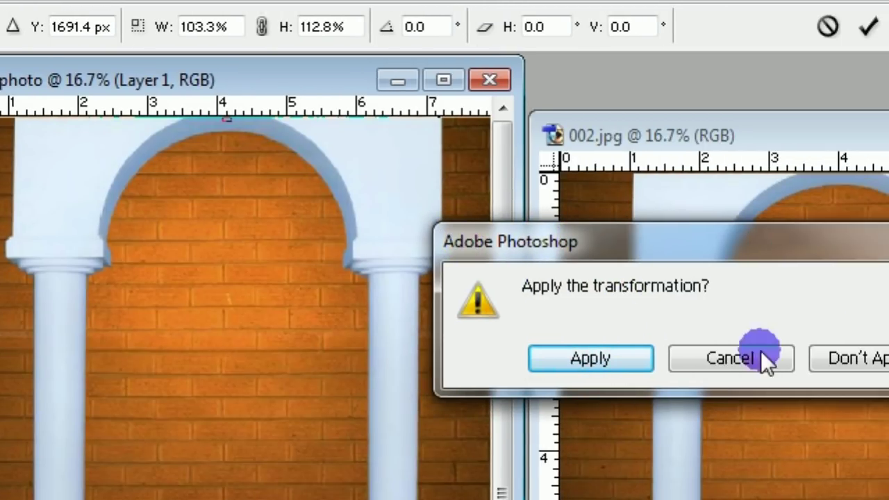
pyautogui.click(585, 359)
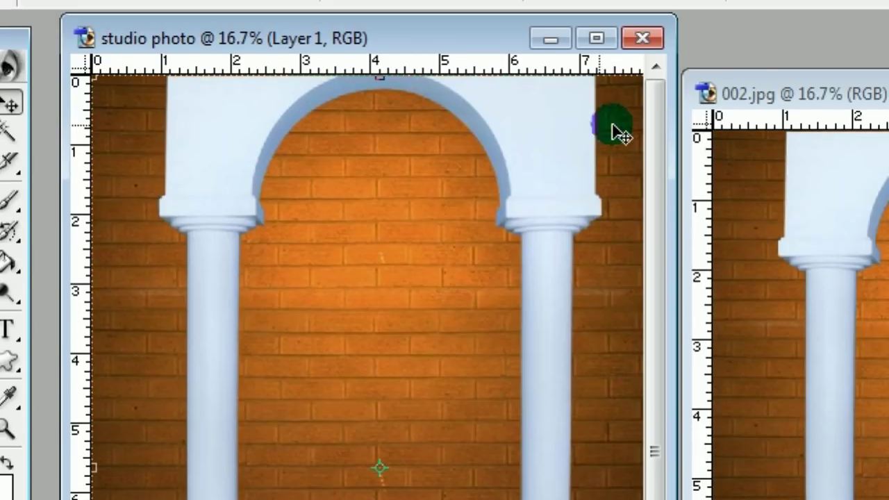
# Close the 002.jpg source document, leaving only the studio photo canvas
pyautogui.moveTo(613, 132); pyautogui.dragTo(559, 460)
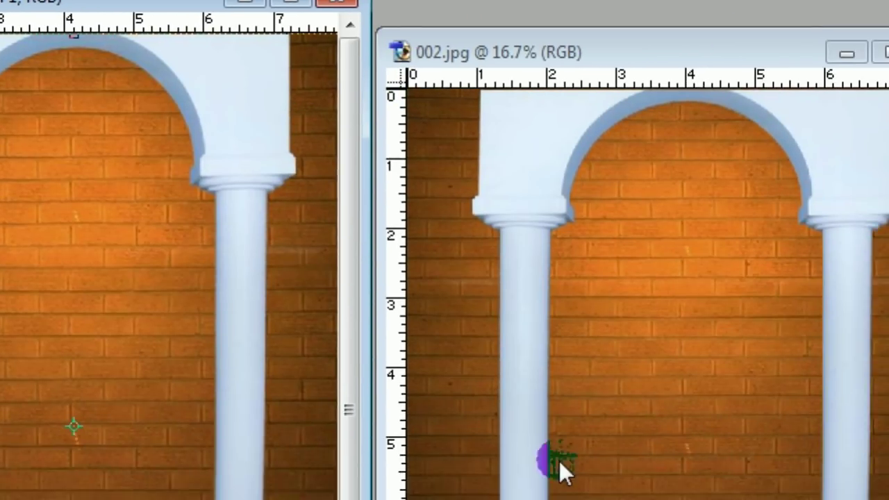
pyautogui.click(846, 54)
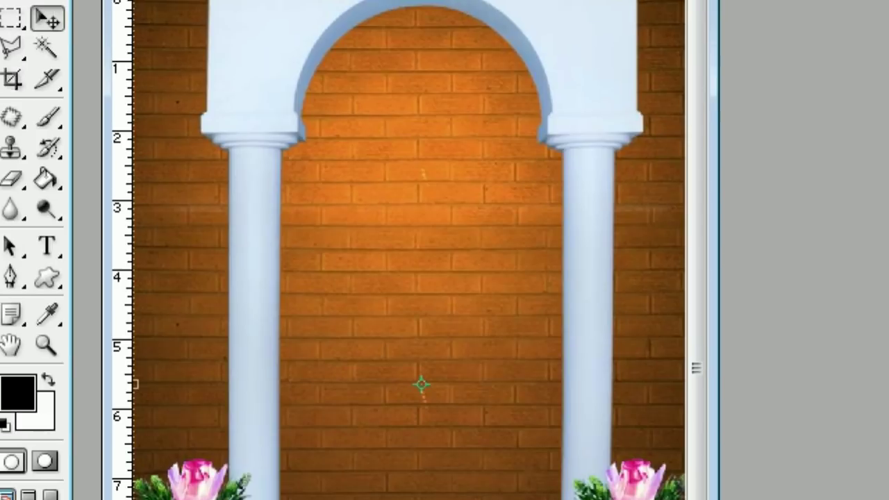
pyautogui.click(21, 44)
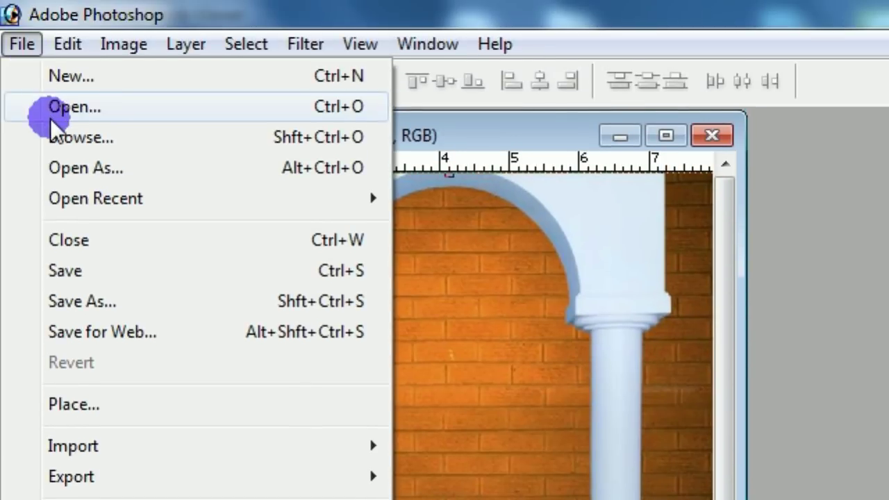
# Open KD011.jpg from Desktop > KARIZMA(OK), discarding its embedded colour profile
pyautogui.click(59, 111)
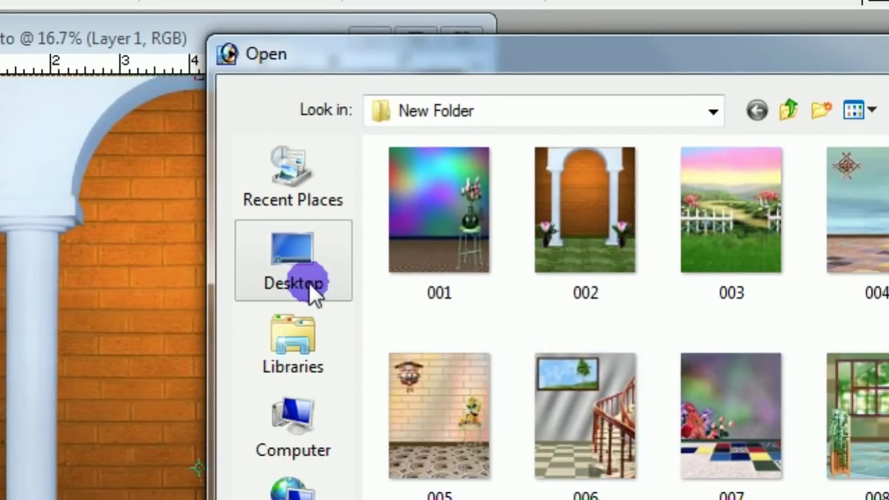
pyautogui.click(306, 269)
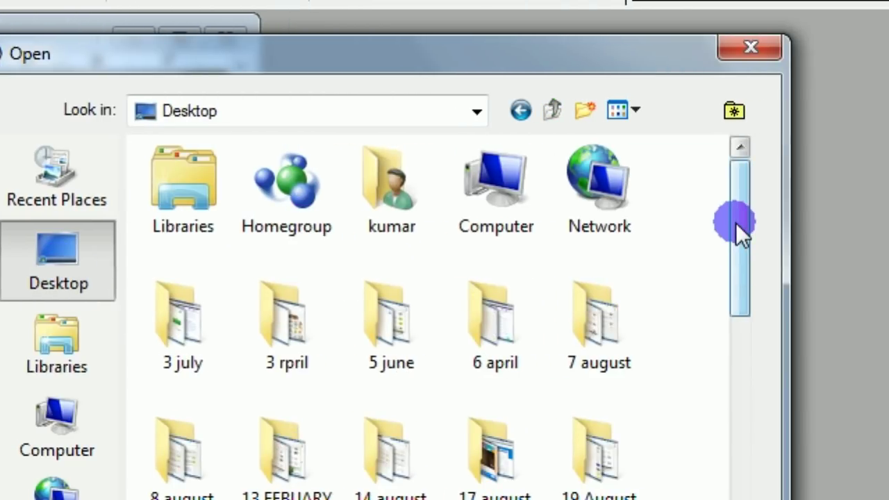
pyautogui.moveTo(738, 229)
pyautogui.mouseDown()
pyautogui.moveTo(667, 382)
pyautogui.moveTo(661, 363)
pyautogui.moveTo(639, 357)
pyautogui.moveTo(639, 240)
pyautogui.moveTo(641, 274)
pyautogui.mouseUp()
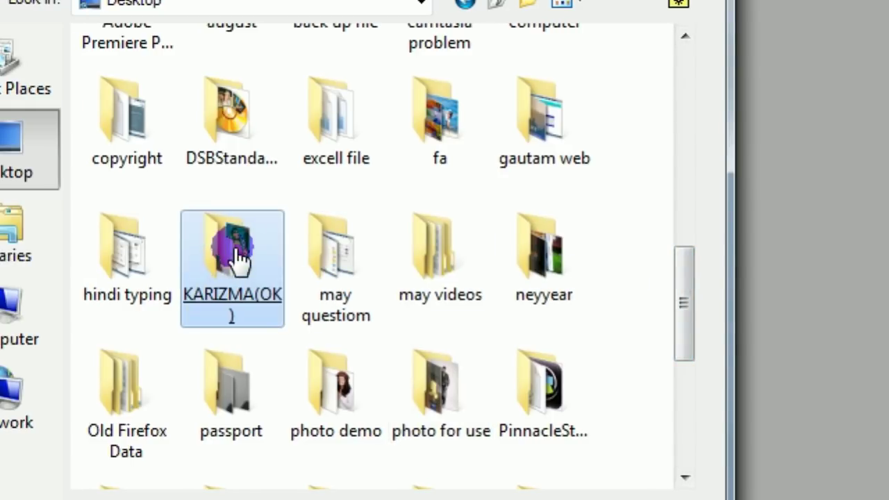
pyautogui.doubleClick(191, 247)
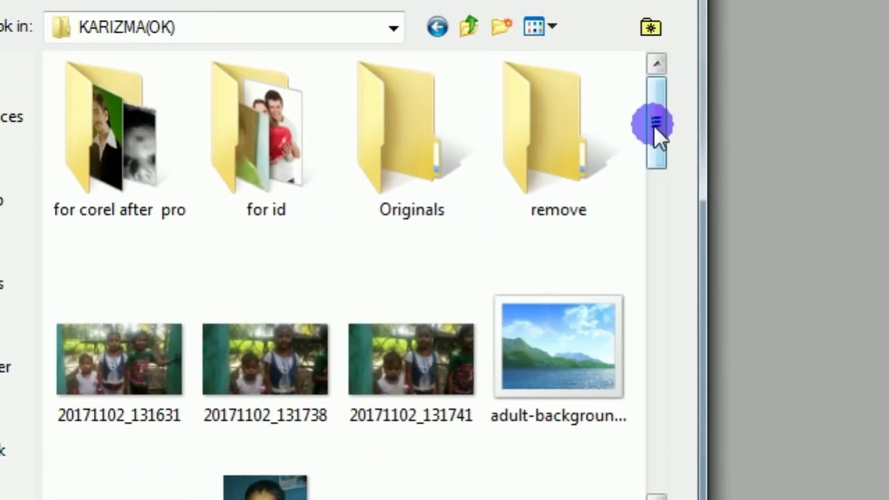
pyautogui.moveTo(654, 125); pyautogui.dragTo(655, 327)
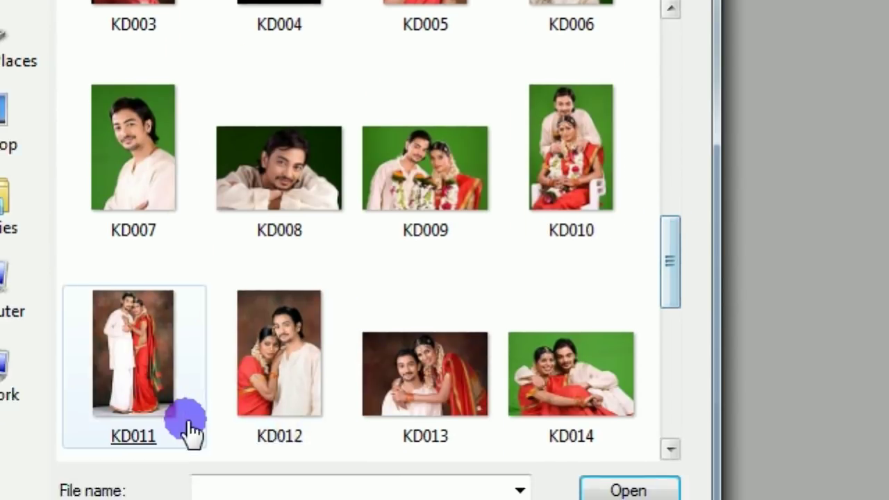
pyautogui.click(108, 389)
pyautogui.click(238, 341)
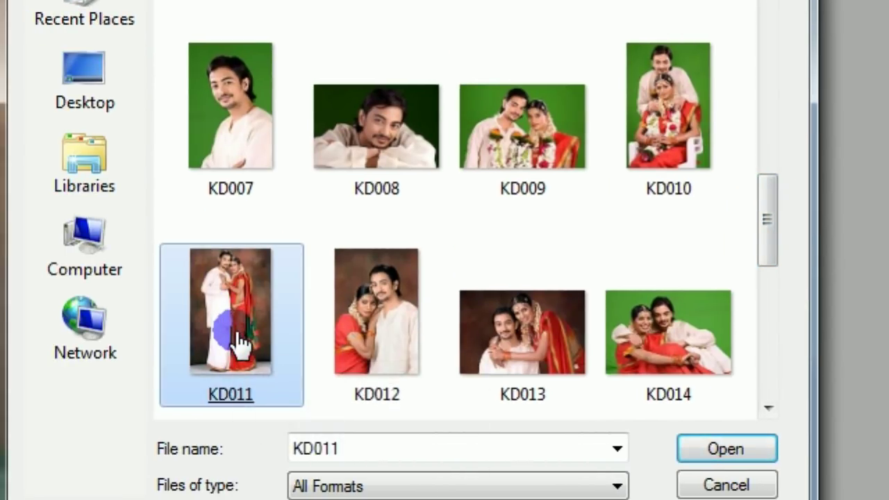
pyautogui.click(726, 449)
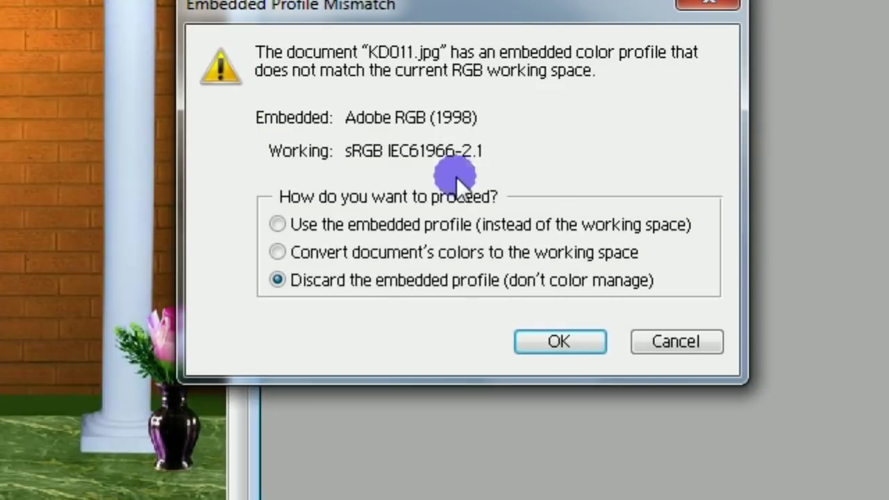
pyautogui.click(552, 341)
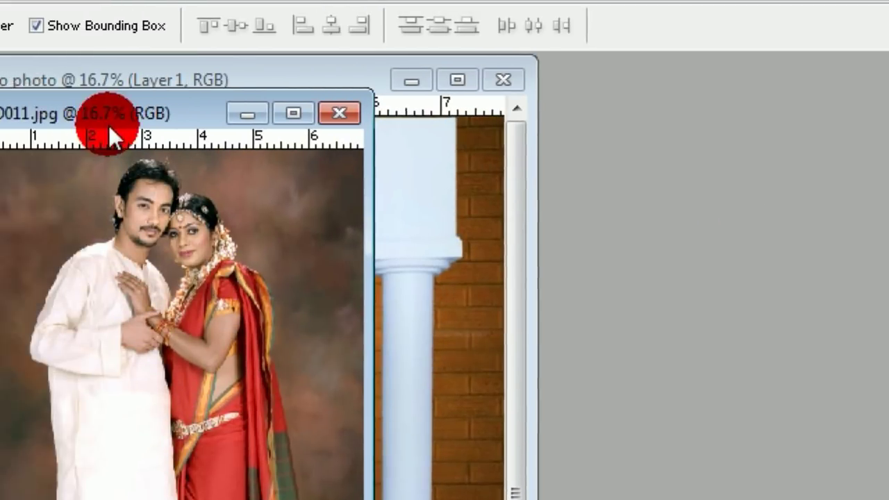
# Position the KD011.jpg window to the right of the studio photo window
pyautogui.moveTo(109, 122); pyautogui.dragTo(694, 117)
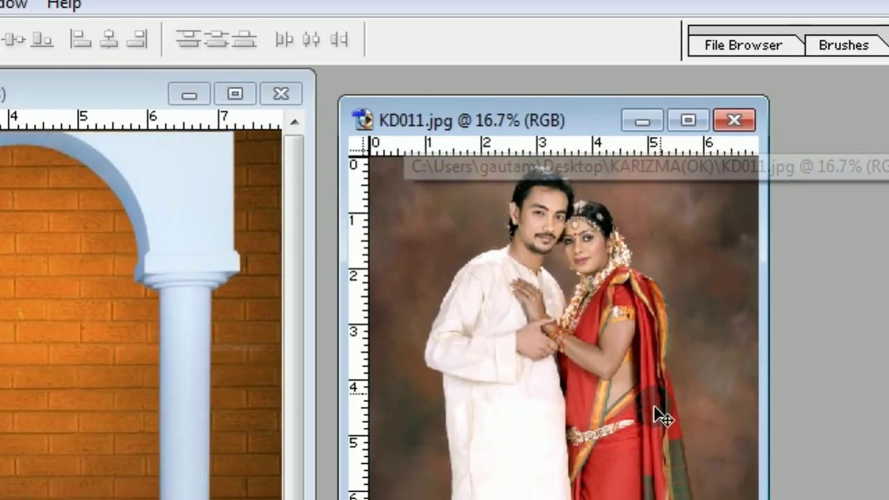
pyautogui.click(527, 314)
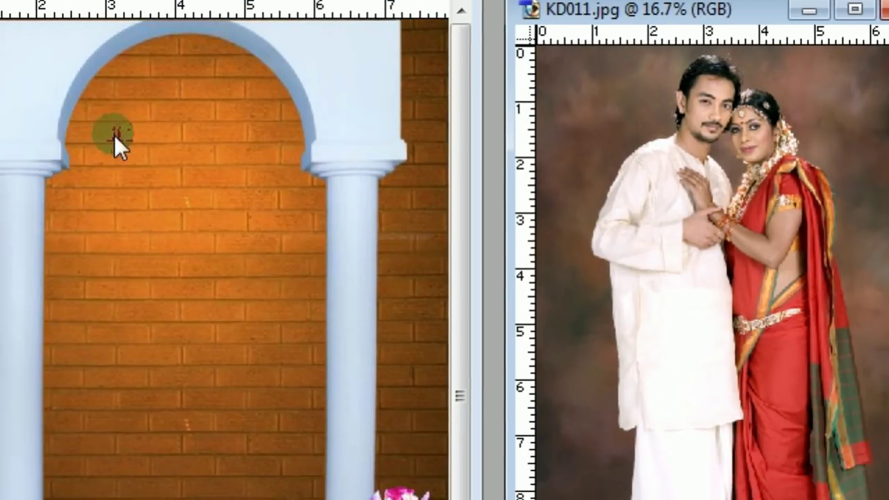
pyautogui.moveTo(526, 314)
pyautogui.mouseDown()
pyautogui.moveTo(298, 350)
pyautogui.moveTo(207, 277)
pyautogui.mouseUp()
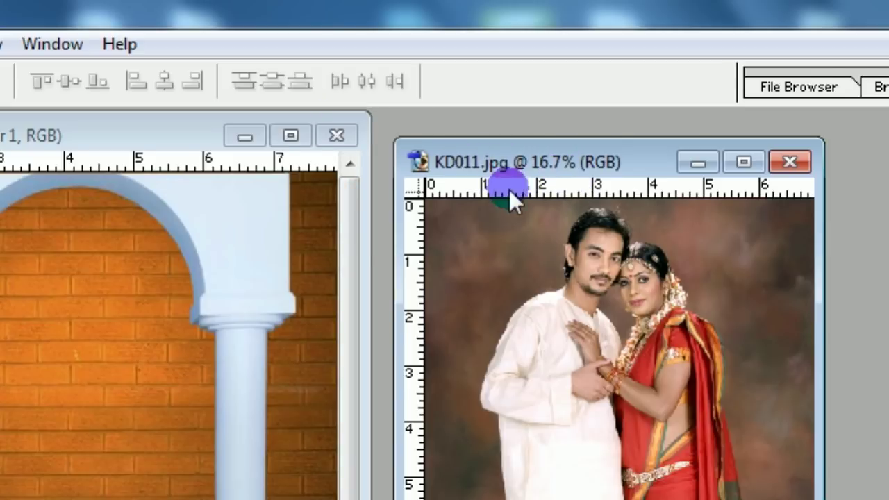
pyautogui.click(646, 368)
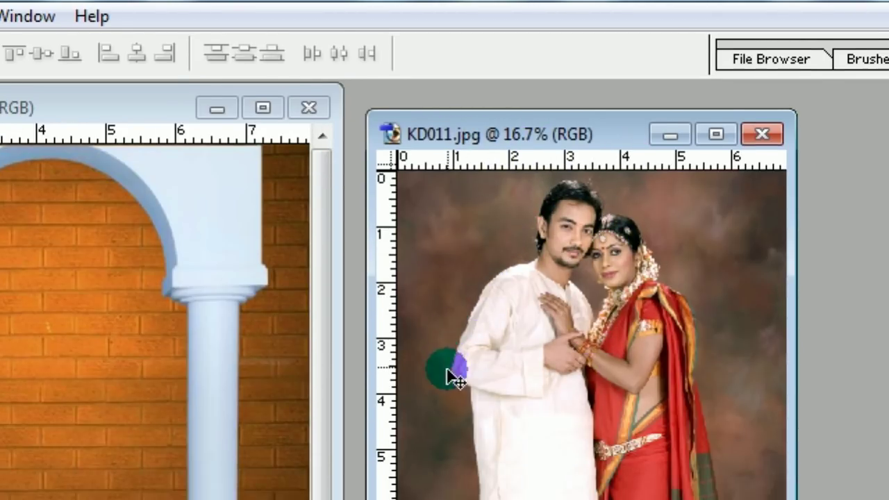
pyautogui.moveTo(477, 361); pyautogui.dragTo(587, 167)
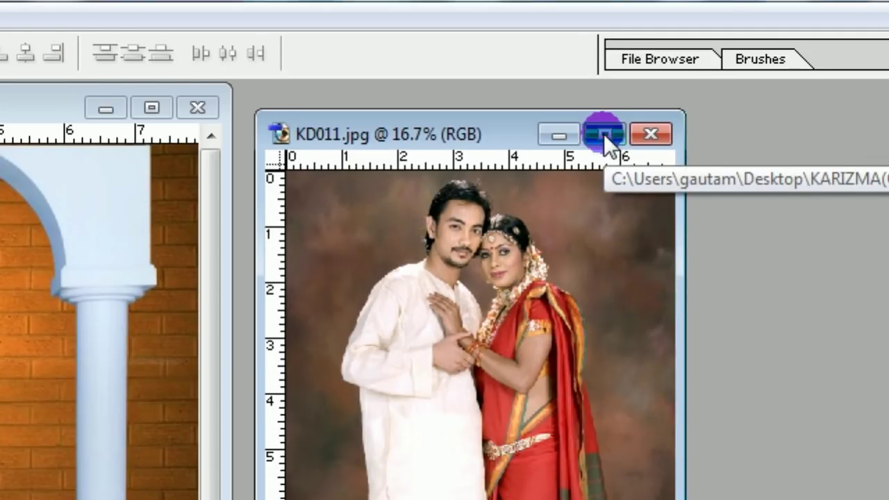
# Maximize KD011.jpg, zoom in, and pick the Polygonal Lasso from the lasso flyout
pyautogui.click(604, 133)
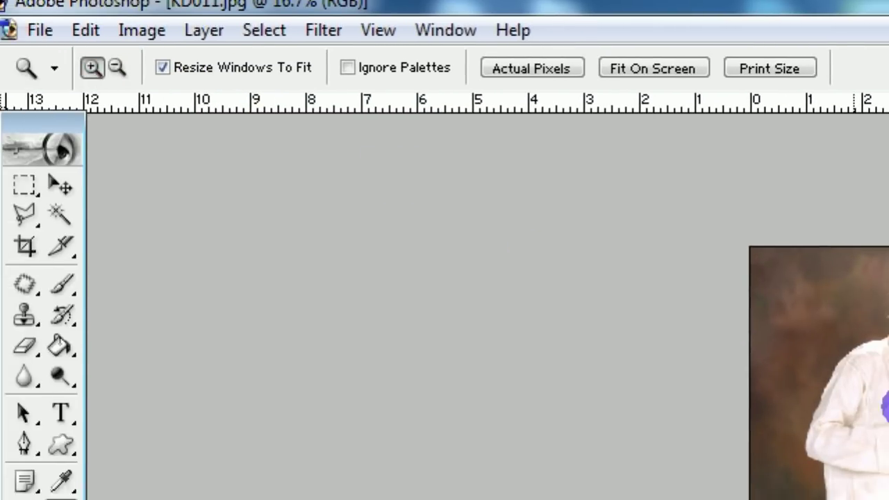
pyautogui.click(814, 363)
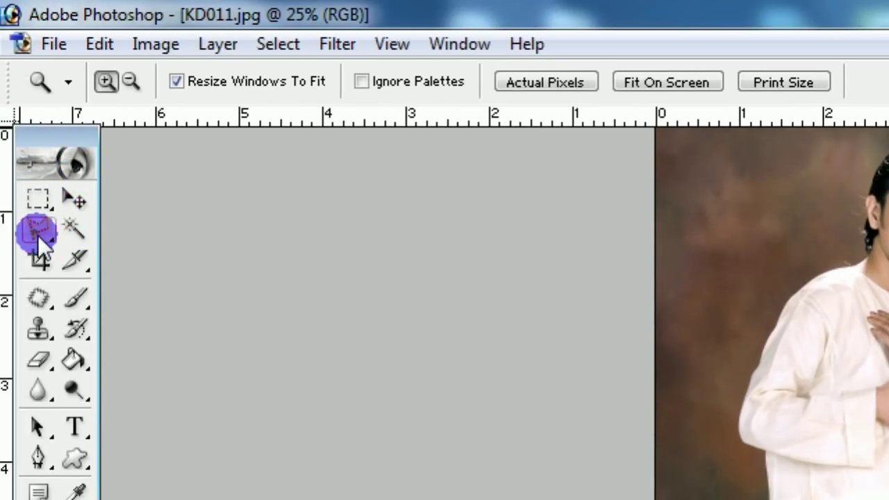
pyautogui.click(82, 203)
pyautogui.moveTo(43, 239); pyautogui.dragTo(124, 237)
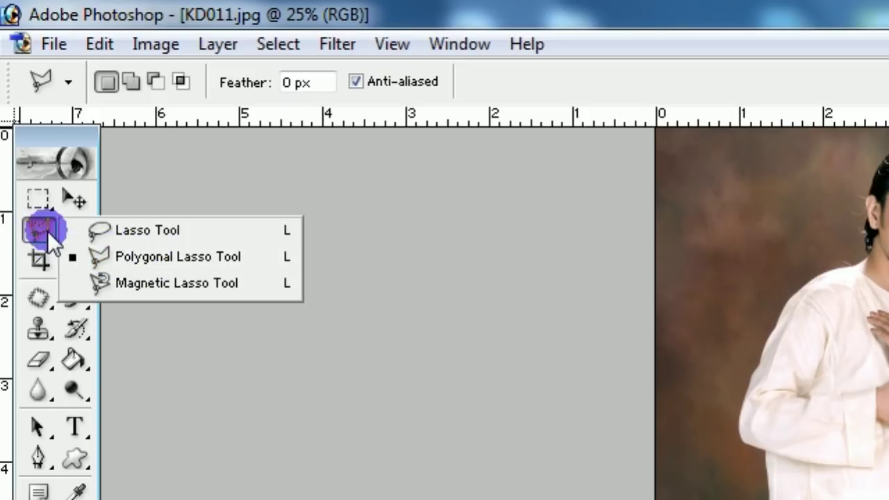
# Place lasso points from the man's shoulder over his ear and head, the hair ornament, and down the saree edge
pyautogui.click(135, 254)
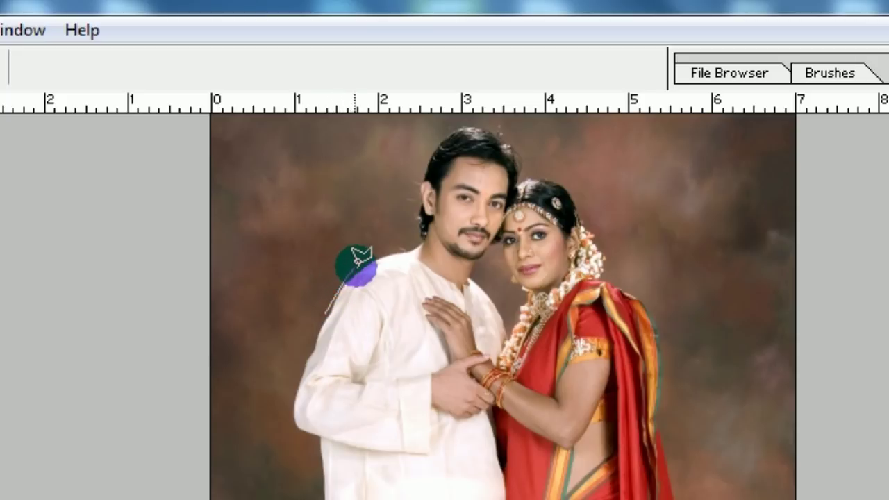
pyautogui.moveTo(397, 242); pyautogui.dragTo(409, 238)
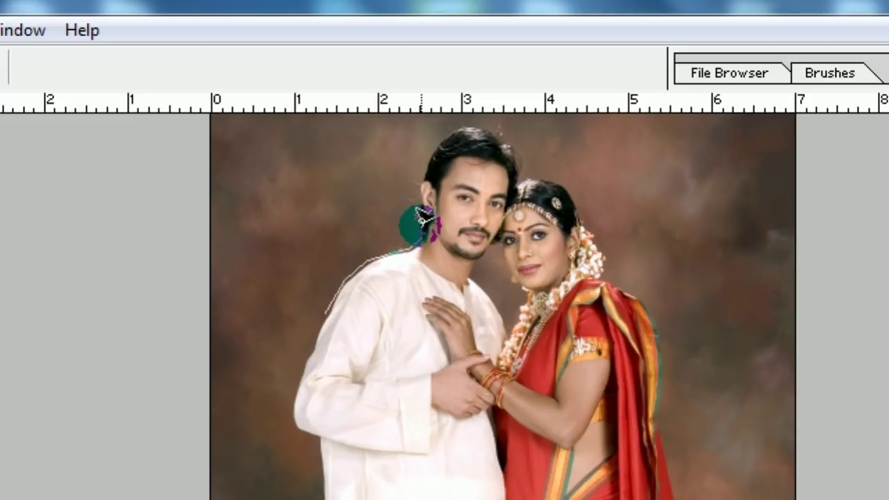
pyautogui.click(413, 200)
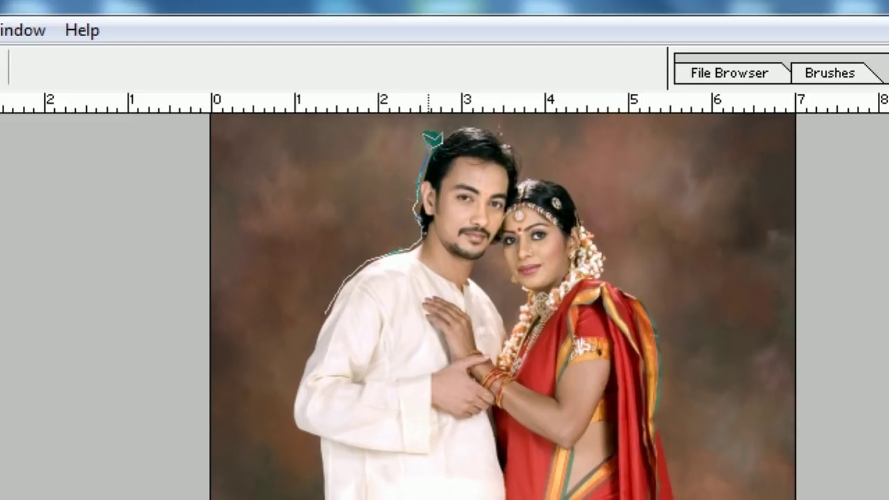
pyautogui.click(497, 123)
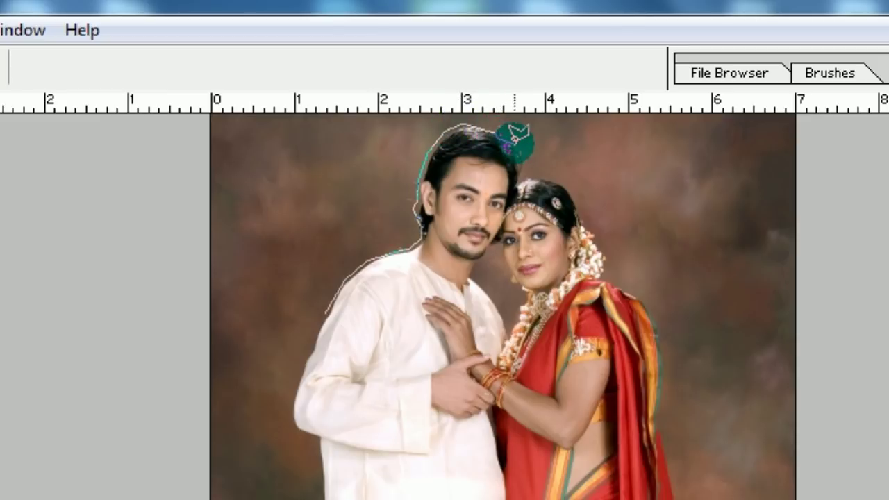
pyautogui.click(521, 171)
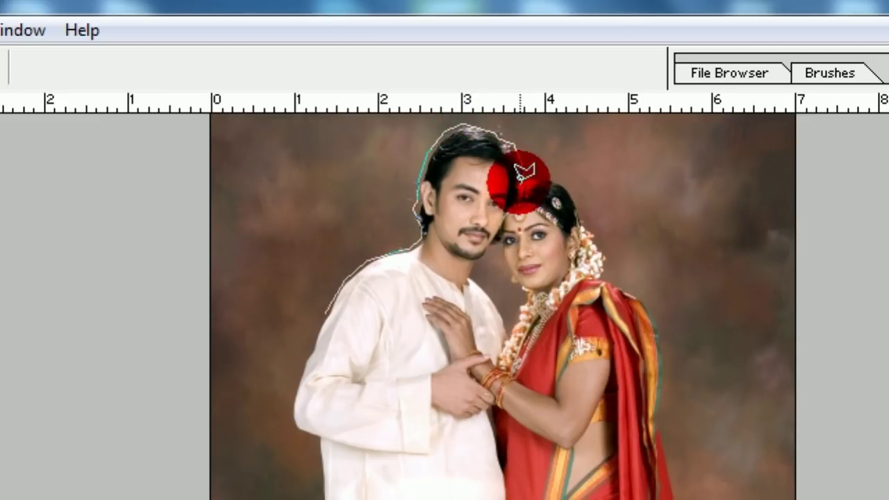
pyautogui.click(536, 168)
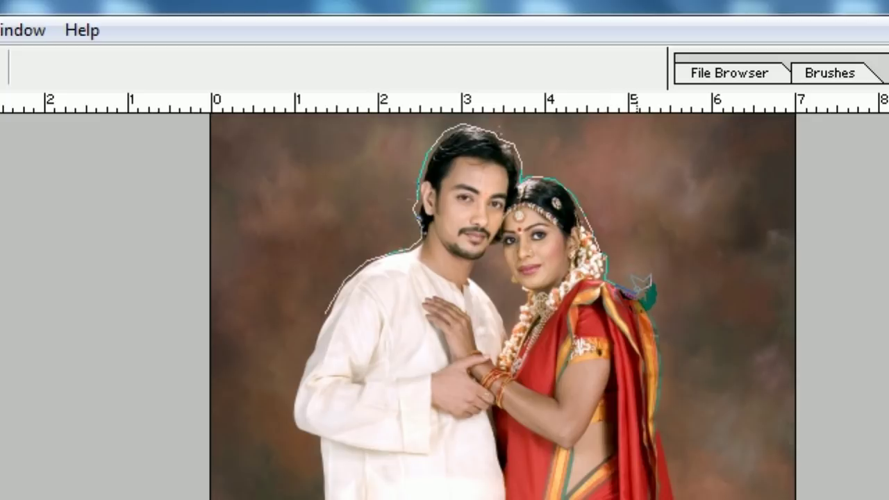
pyautogui.click(666, 316)
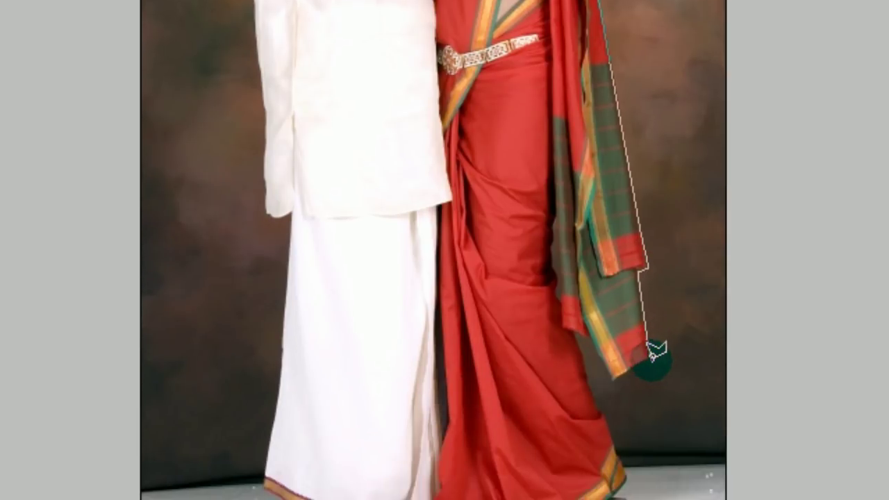
# Continue the polygonal lasso outline down the saree's right edge to its hem
pyautogui.click(654, 352)
pyautogui.click(617, 354)
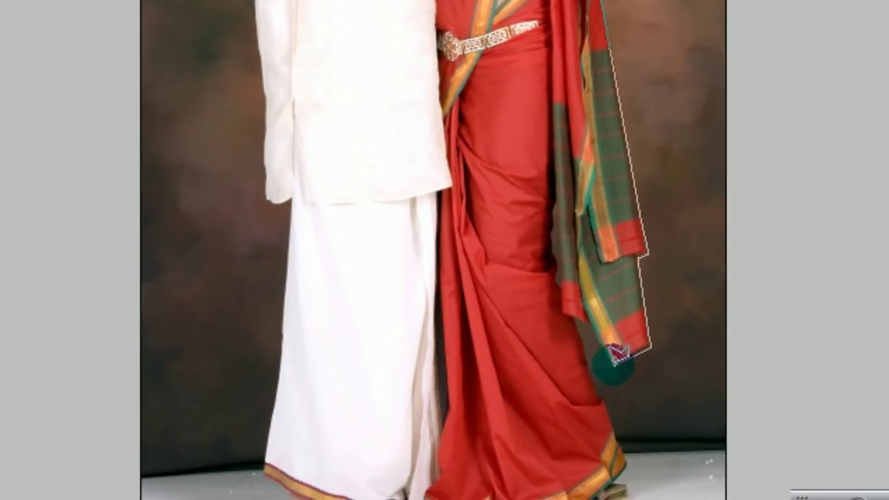
pyautogui.click(585, 317)
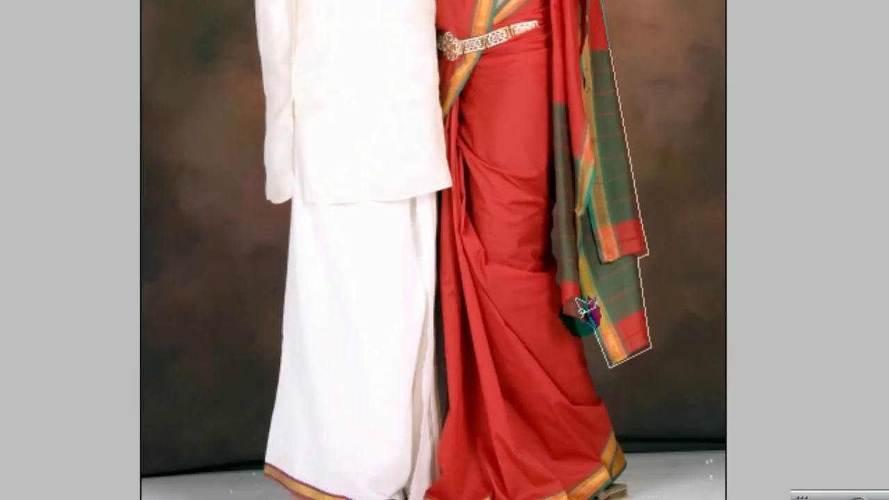
pyautogui.click(636, 386)
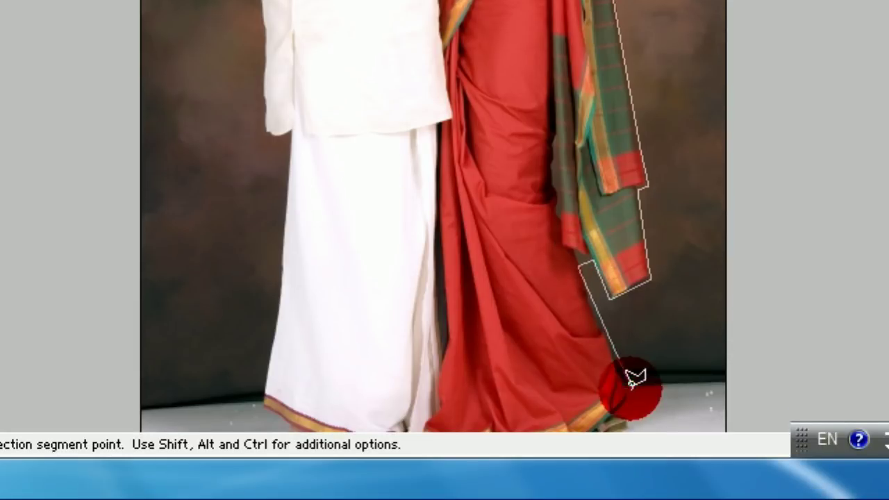
pyautogui.click(615, 400)
pyautogui.click(632, 416)
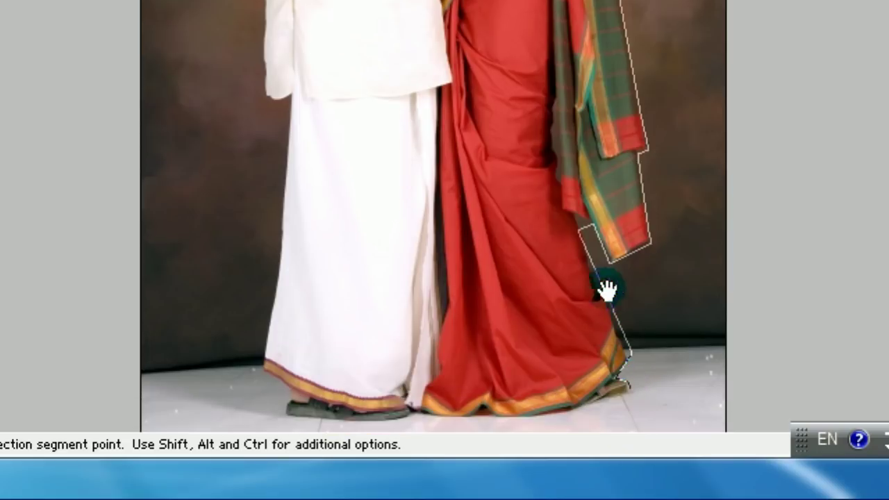
pyautogui.scroll(-1, 612, 348)
# Trace the outline along the floor line past the man's sandal to the dhoti hem corner
pyautogui.click(628, 382)
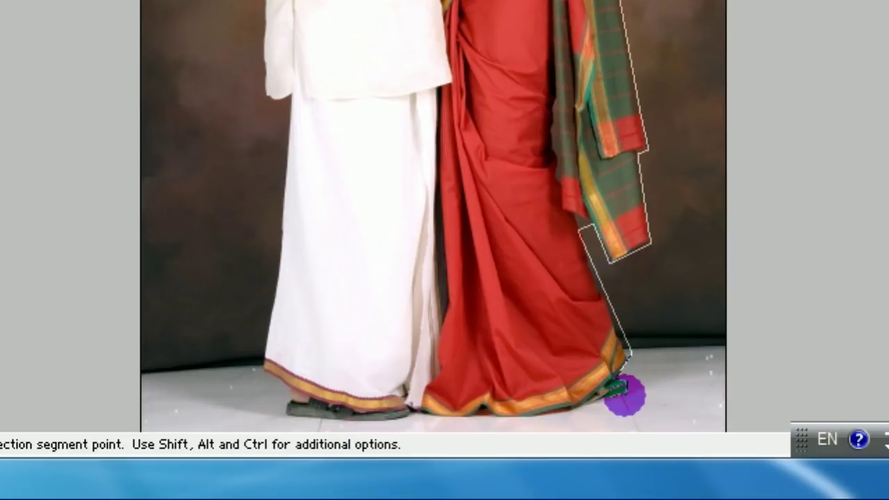
pyautogui.click(586, 400)
pyautogui.click(517, 405)
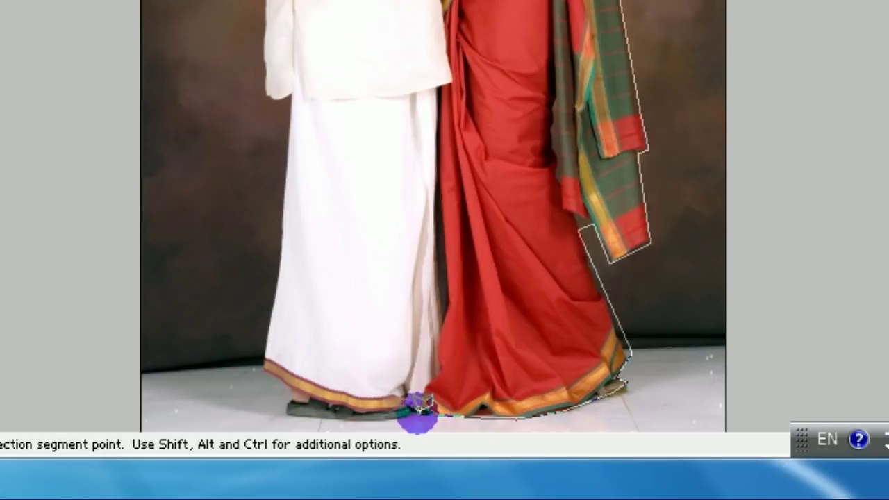
pyautogui.click(398, 410)
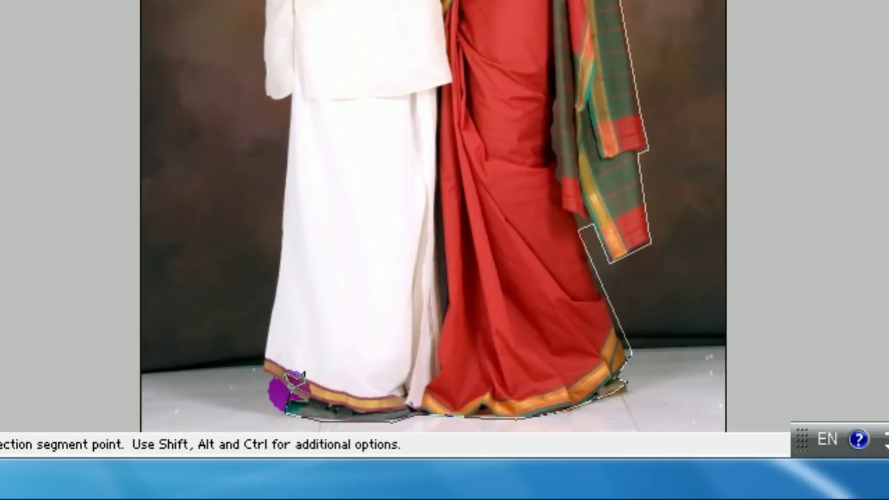
pyautogui.click(266, 326)
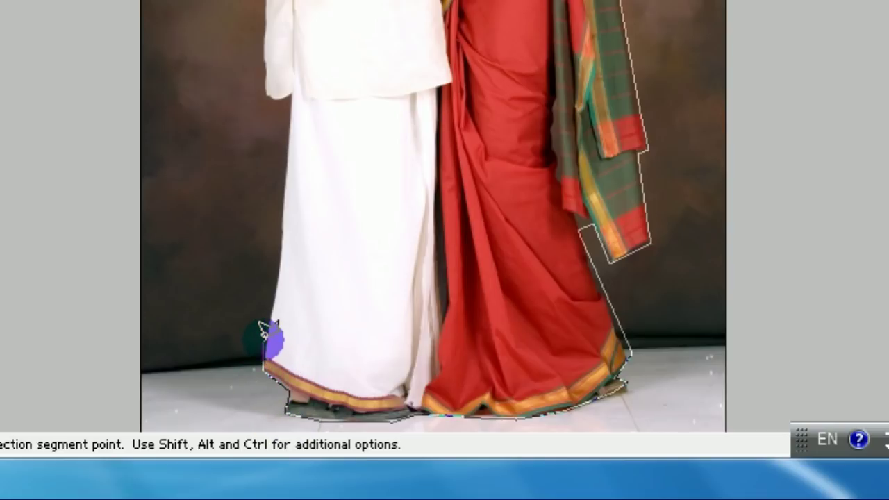
pyautogui.scroll(1, 287, 129)
pyautogui.scroll(1, 290, 127)
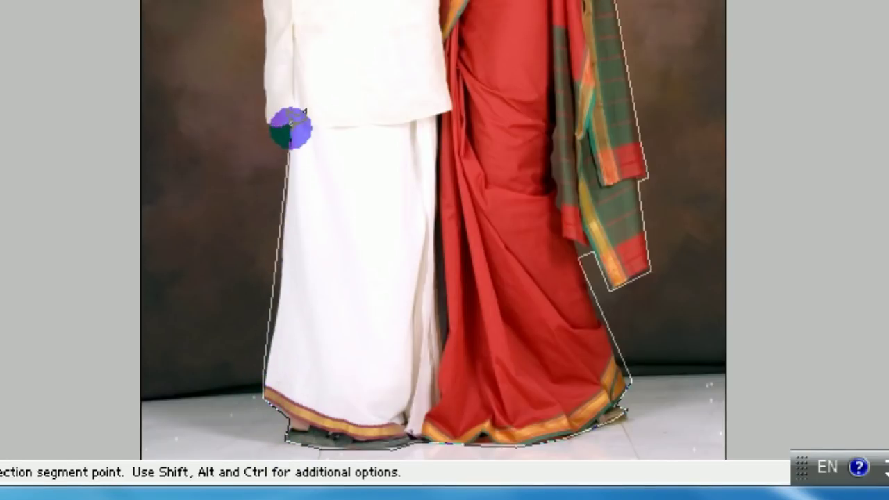
pyautogui.scroll(1, 271, 132)
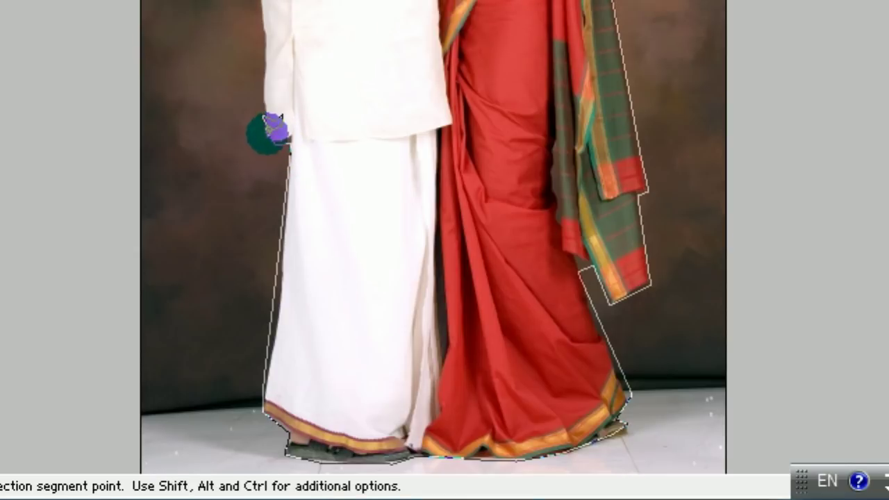
# Carry the outline up the dhoti and kurta's left edge and close the selection
pyautogui.click(259, 130)
pyautogui.scroll(5, 250, 76)
pyautogui.scroll(5, 251, 114)
pyautogui.scroll(1, 251, 111)
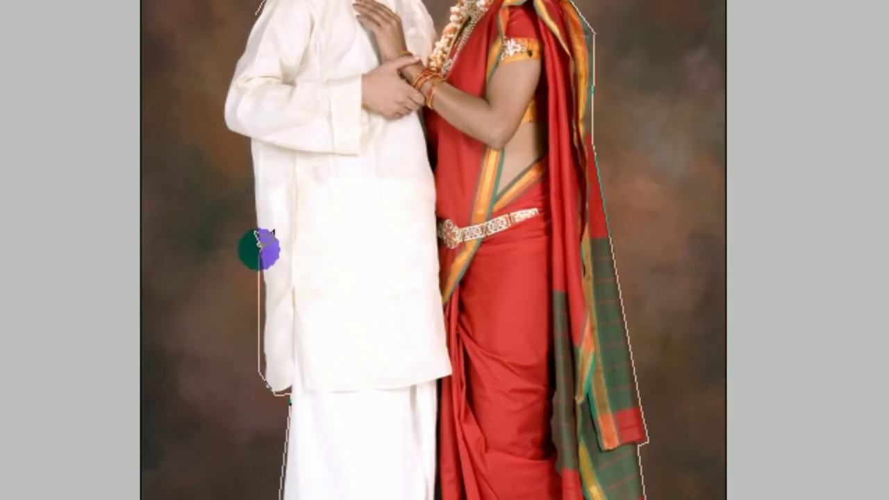
pyautogui.click(254, 182)
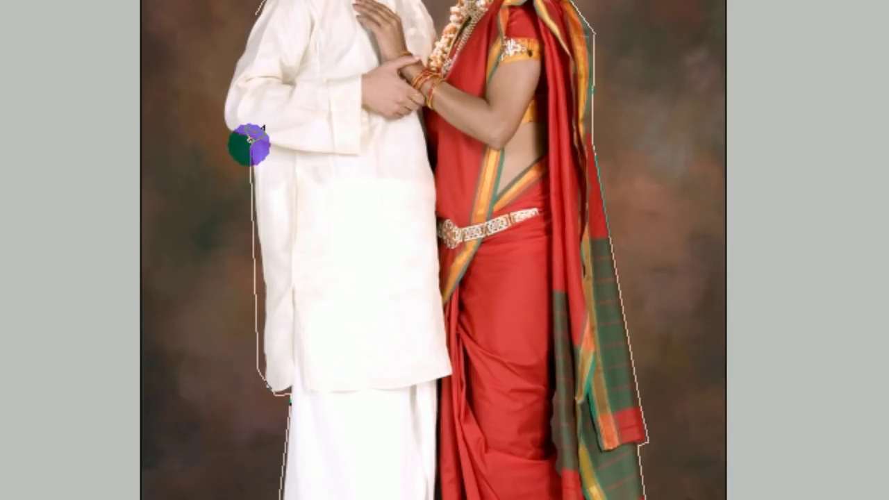
pyautogui.doubleClick(251, 143)
pyautogui.scroll(5, 257, 125)
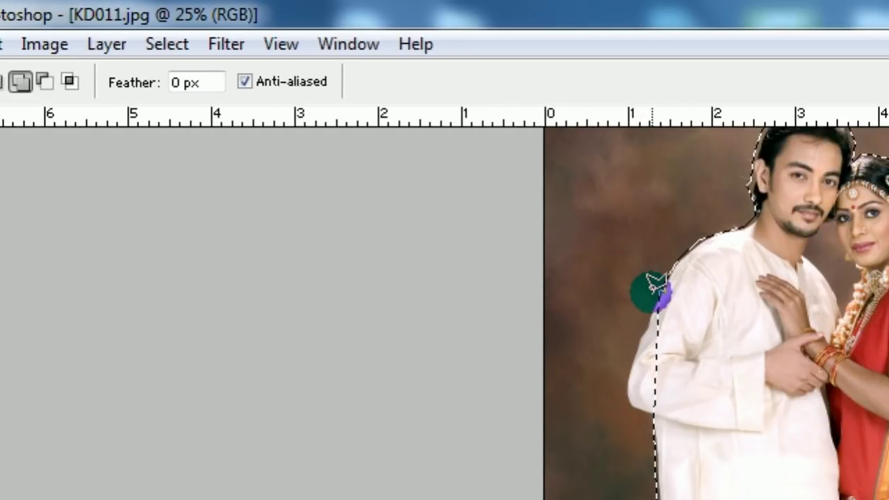
# Add the missed strip along the man's left sleeve and upper arm to the couple's selection
pyautogui.click(657, 296)
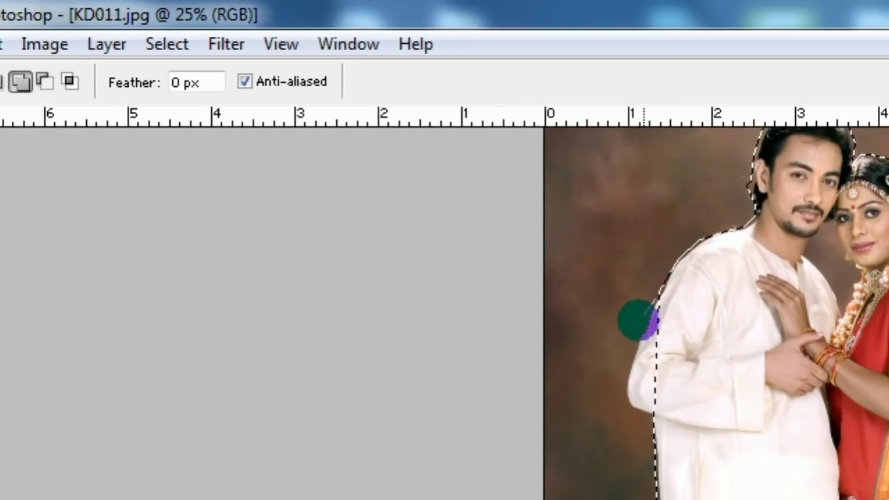
pyautogui.click(633, 352)
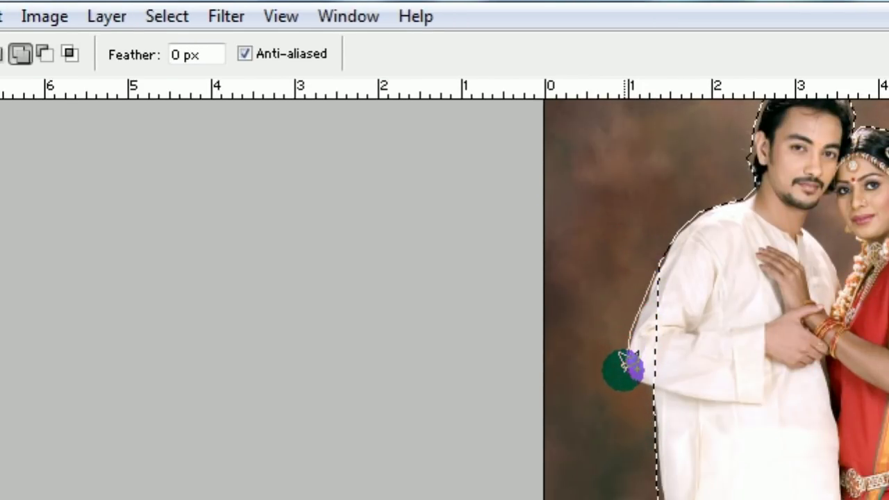
pyautogui.click(634, 354)
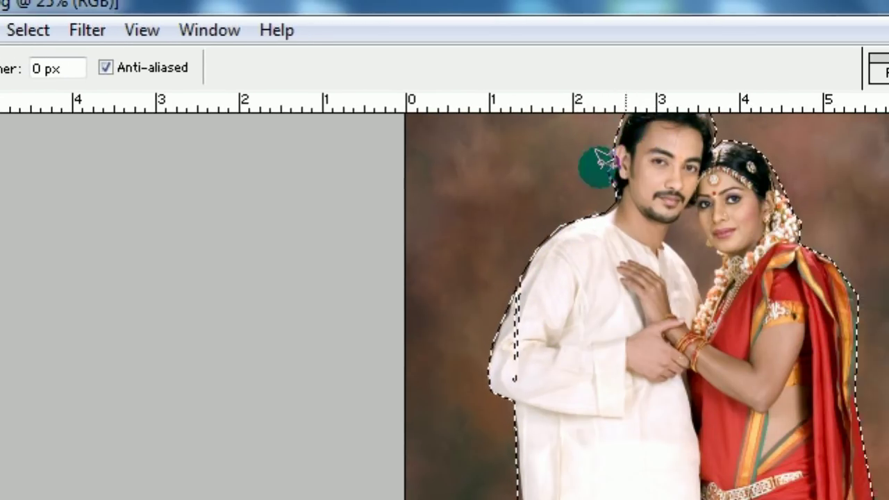
pyautogui.click(524, 274)
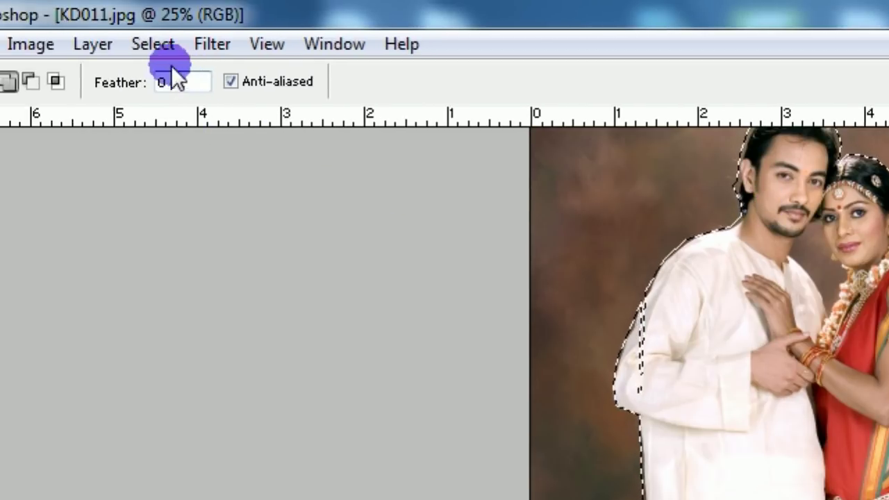
pyautogui.click(226, 44)
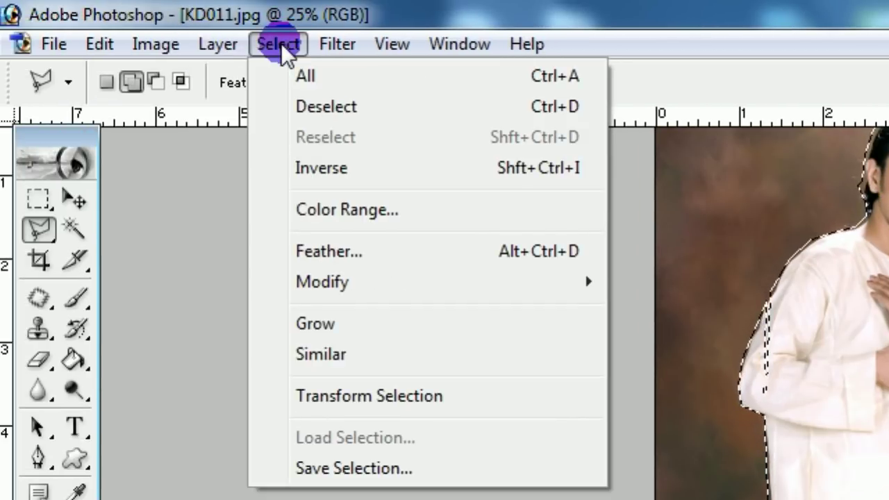
# Feather the couple's selection with a 3-pixel radius
pyautogui.click(306, 253)
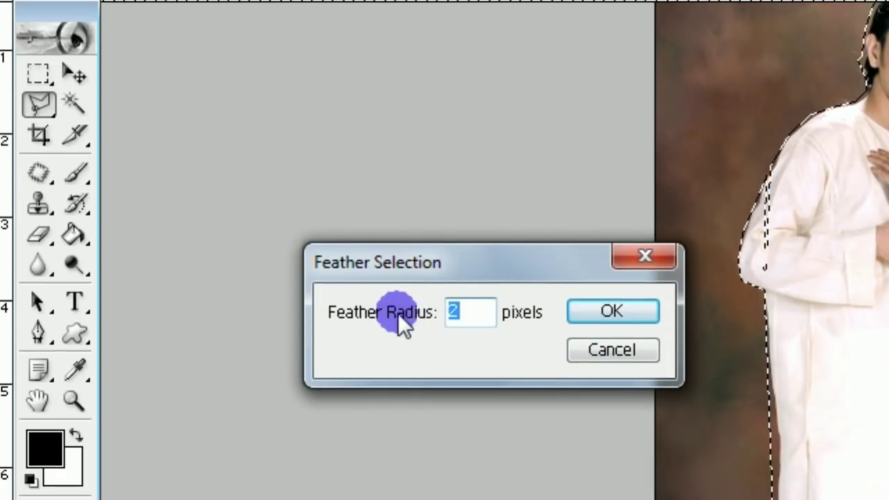
pyautogui.moveTo(440, 318); pyautogui.dragTo(477, 314)
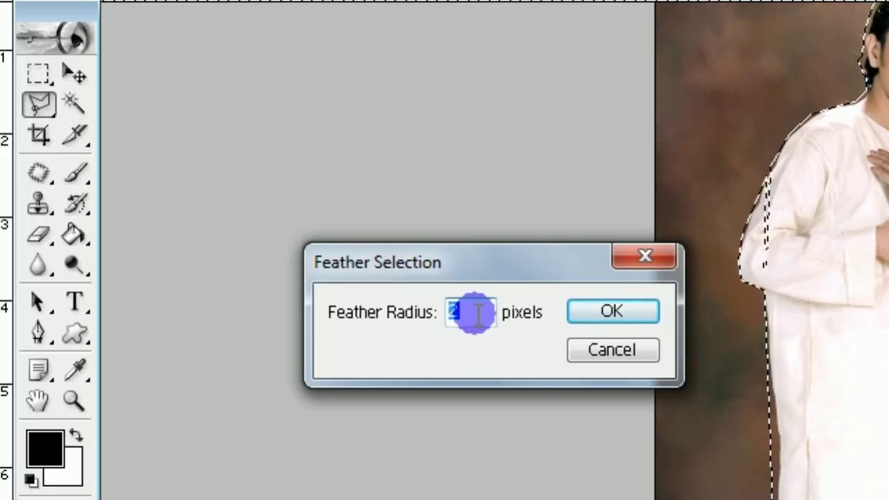
pyautogui.write('3')
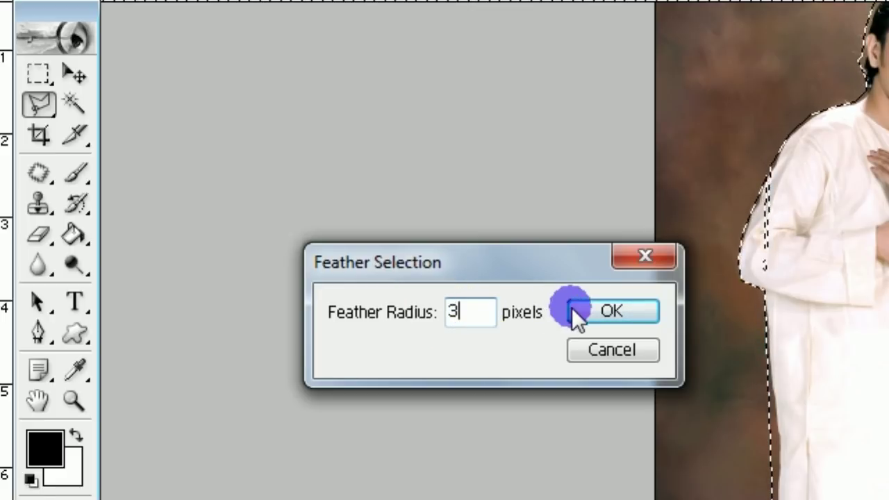
pyautogui.click(611, 315)
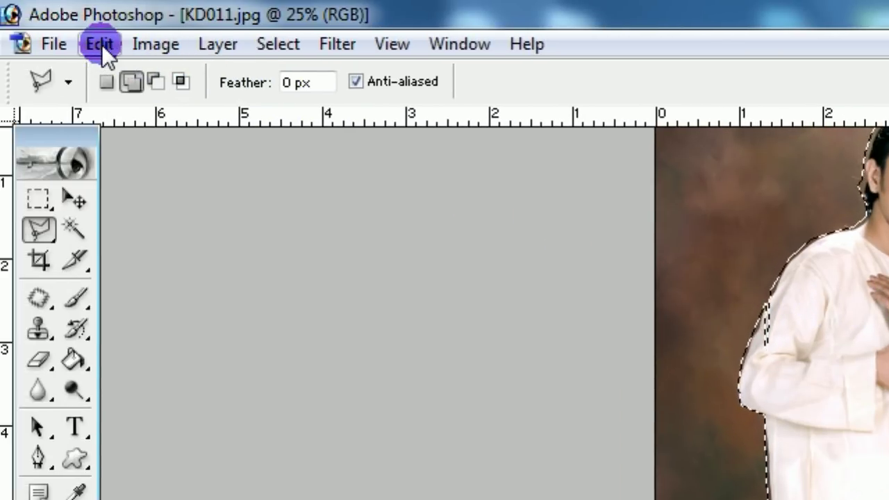
pyautogui.click(101, 44)
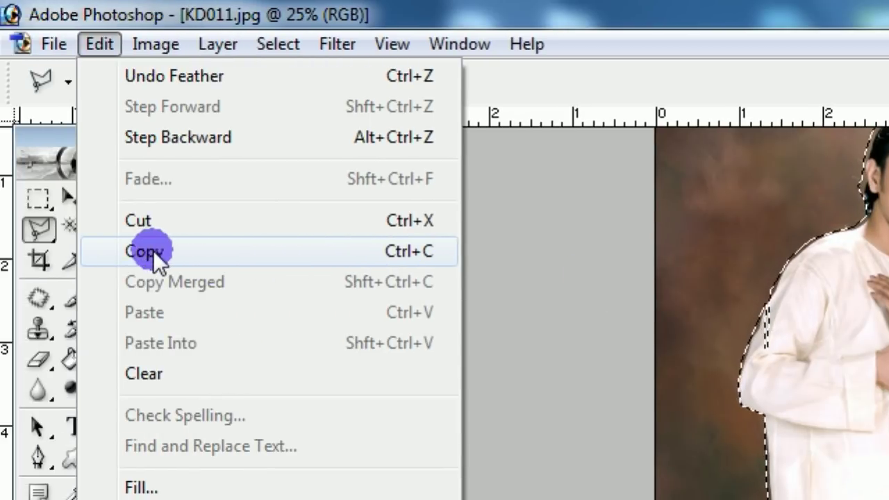
# Copy the feathered couple cut-out from KD011.jpg
pyautogui.click(121, 260)
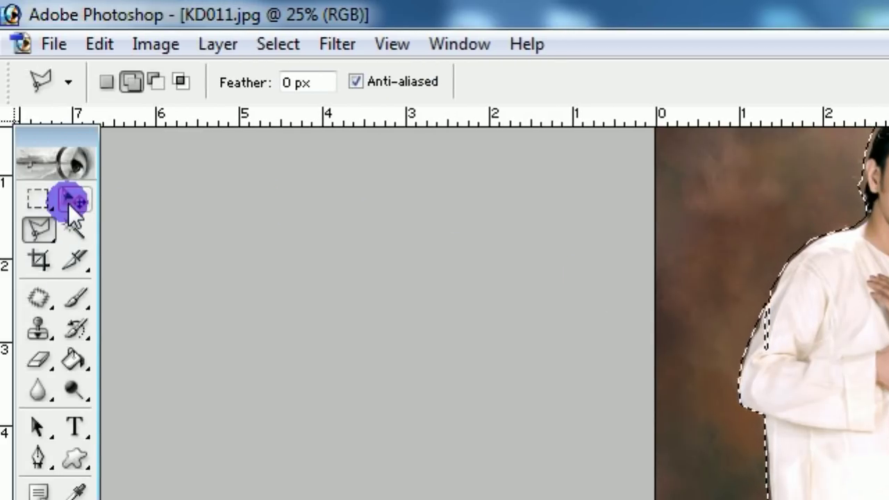
pyautogui.click(68, 203)
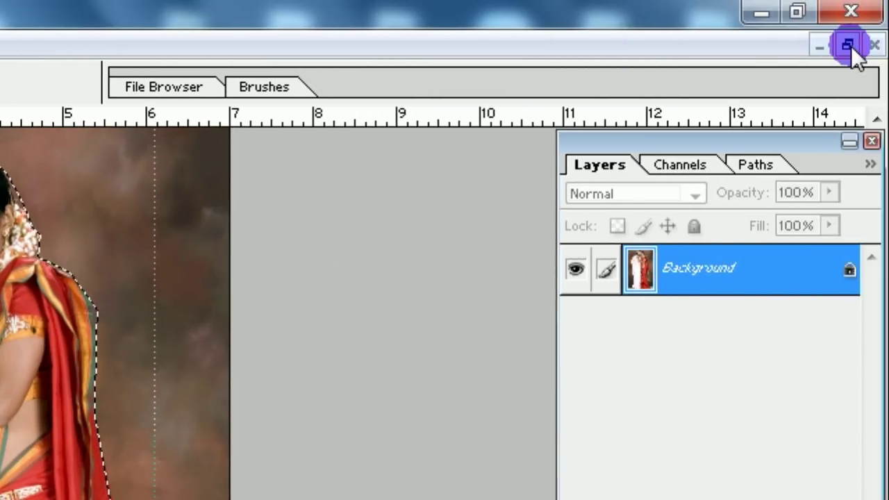
# Float the document windows and paste the couple into the studio photo as Layer 2
pyautogui.click(851, 46)
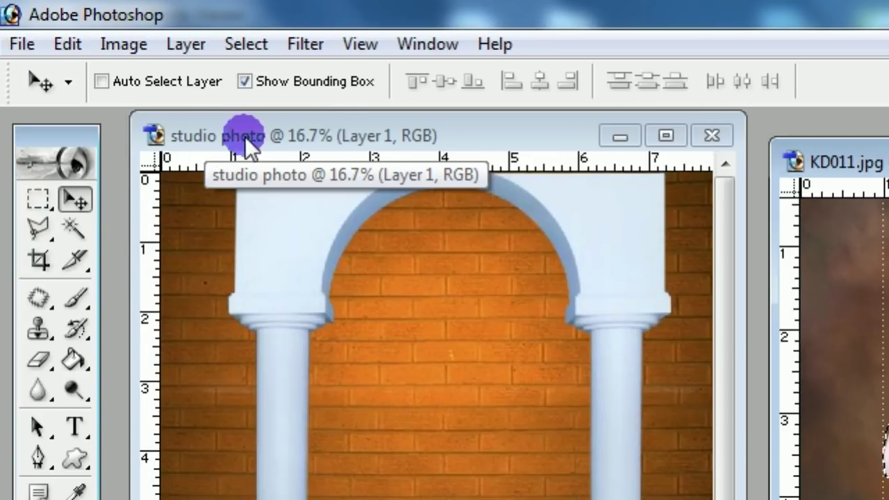
pyautogui.click(460, 136)
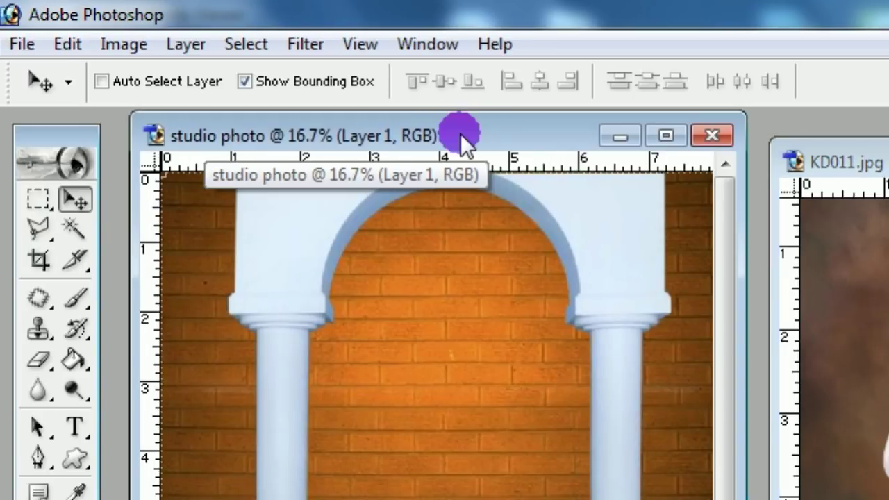
pyautogui.click(67, 43)
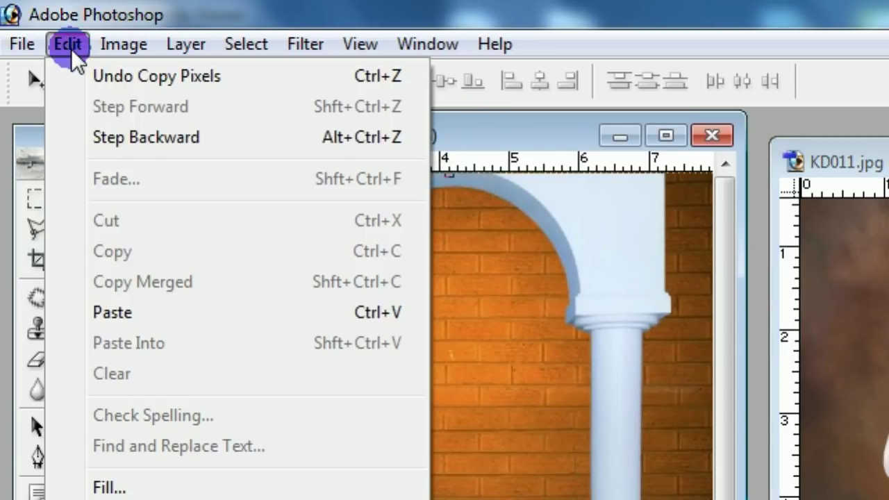
pyautogui.click(104, 314)
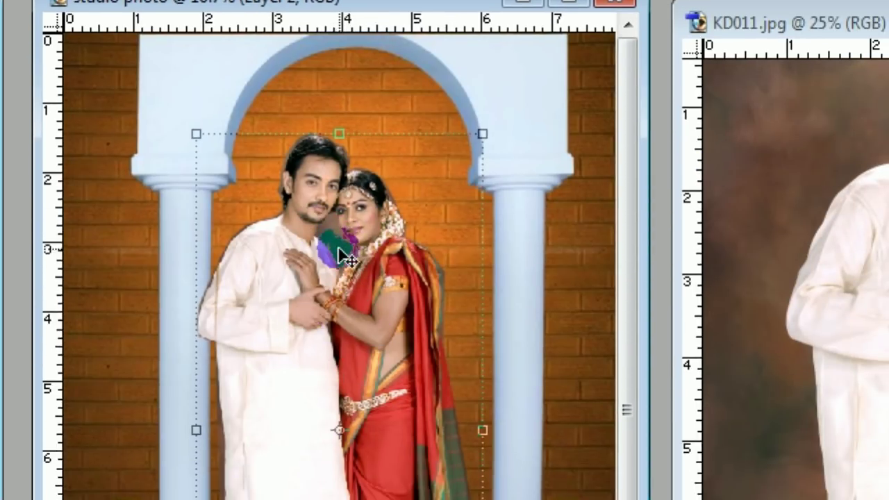
# Move the couple under the arch and scale to 163.3% width, 116.6% height
pyautogui.moveTo(338, 248); pyautogui.dragTo(323, 238)
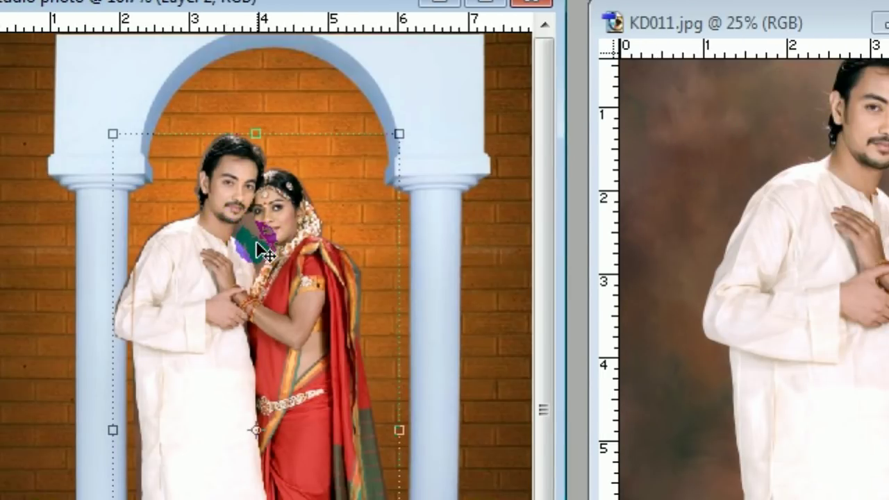
pyautogui.moveTo(276, 244)
pyautogui.mouseDown()
pyautogui.moveTo(567, 198)
pyautogui.moveTo(633, 135)
pyautogui.mouseUp()
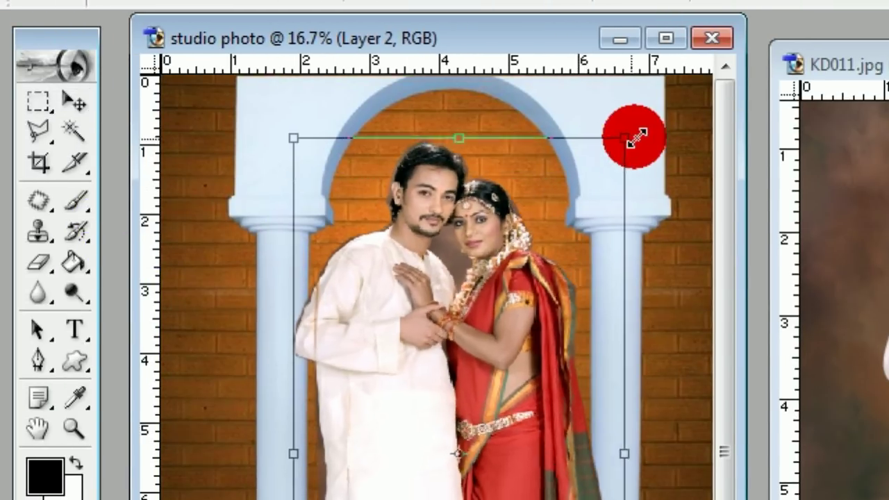
pyautogui.moveTo(294, 132); pyautogui.dragTo(209, 132)
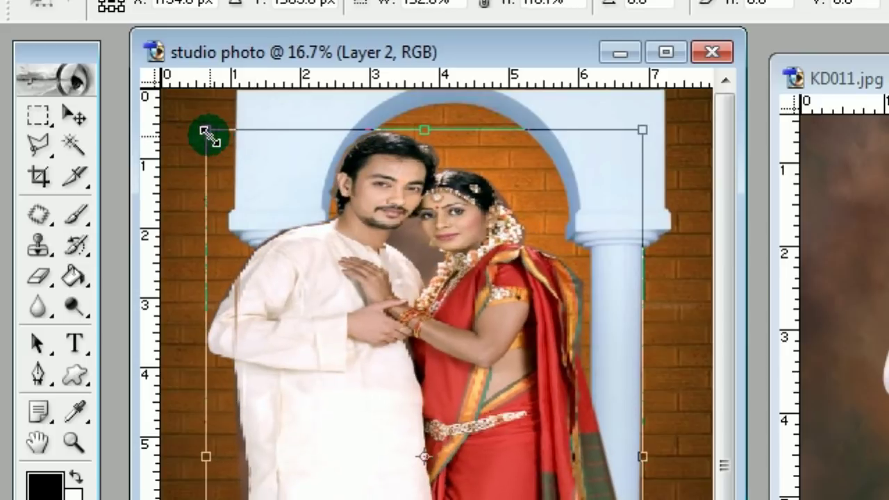
pyautogui.moveTo(397, 257); pyautogui.dragTo(410, 282)
pyautogui.moveTo(657, 158); pyautogui.dragTo(684, 118)
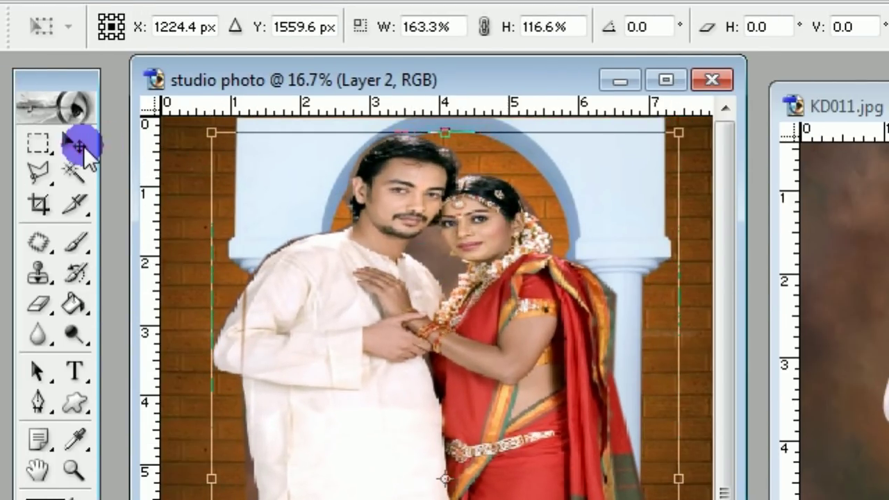
pyautogui.click(62, 144)
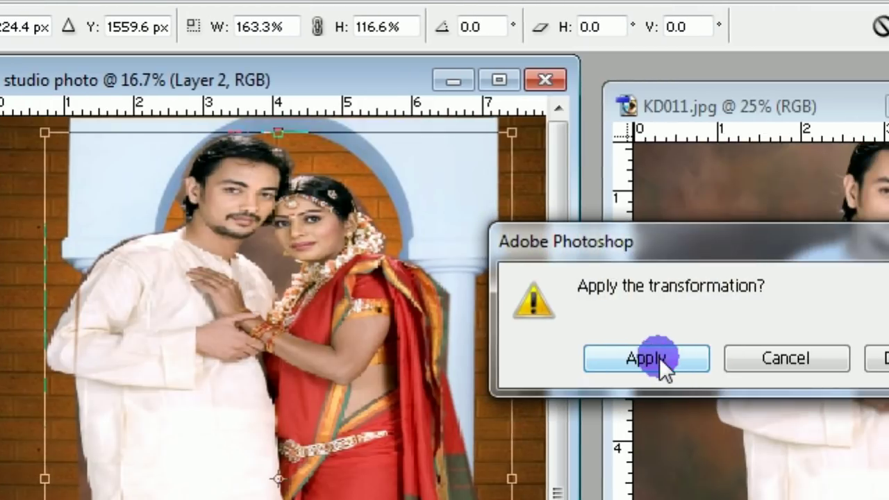
pyautogui.click(760, 358)
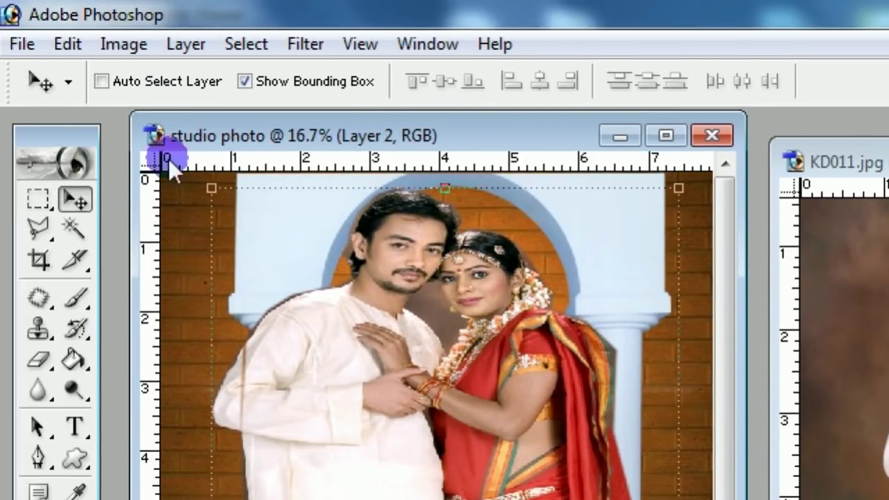
# Hide the bounding box, try a Magic Wand selection of the brown gap, then deselect
pyautogui.click(247, 83)
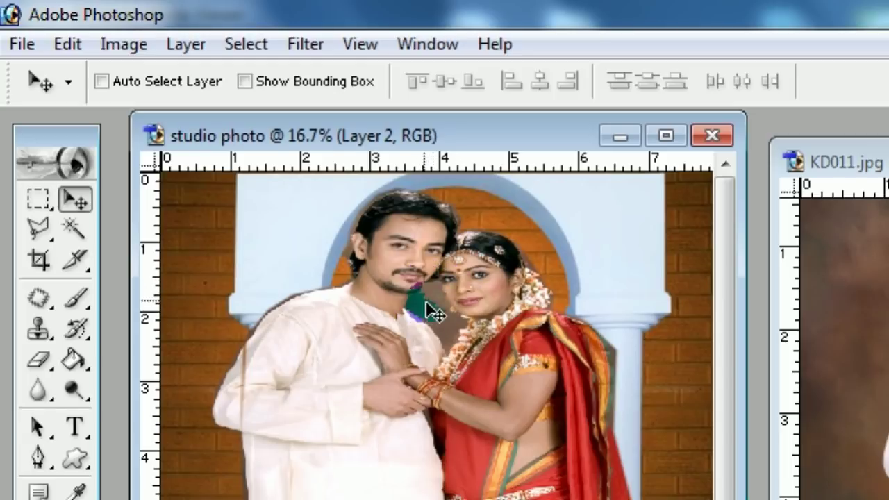
pyautogui.click(73, 227)
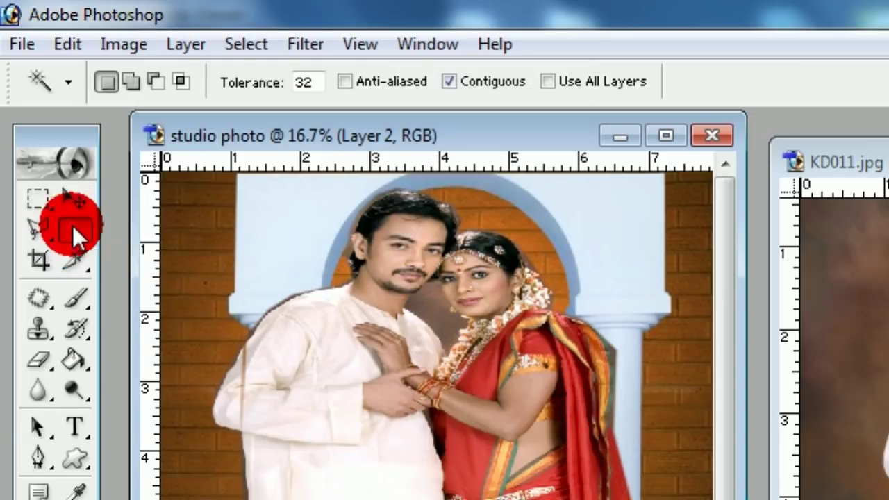
pyautogui.click(444, 303)
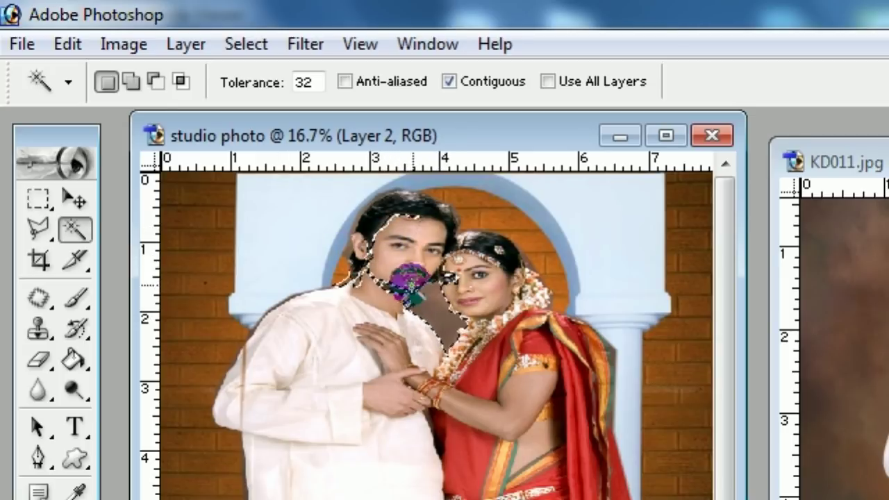
pyautogui.keyDown('shift'); pyautogui.click(405, 286); pyautogui.keyUp('shift')
pyautogui.click(234, 47)
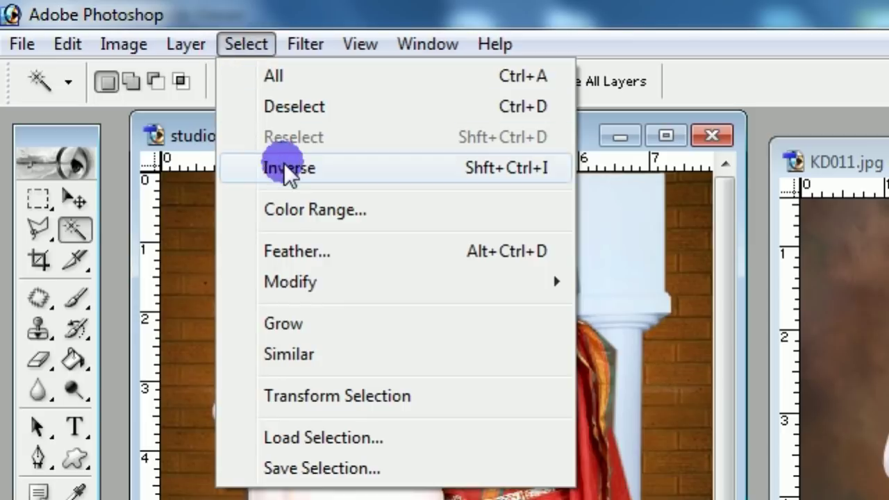
pyautogui.click(277, 104)
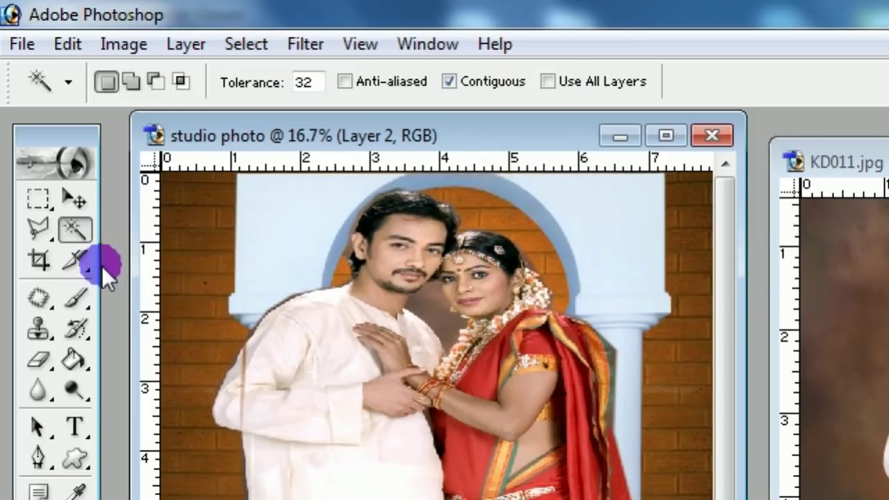
# Outline the gap beside the bride's neck with the Polygonal Lasso
pyautogui.click(42, 230)
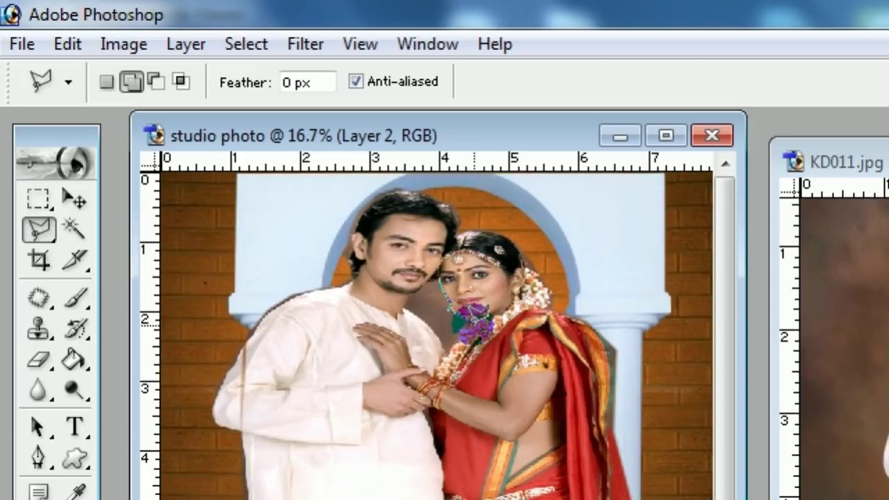
pyautogui.click(455, 338)
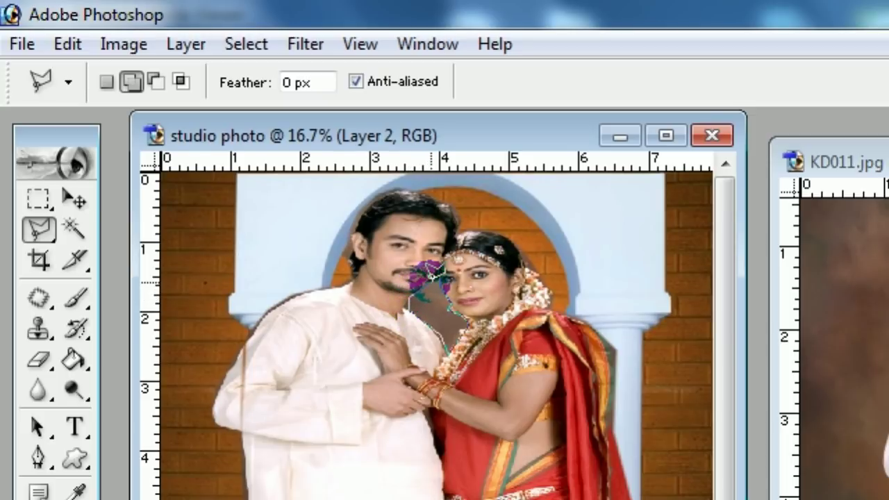
pyautogui.click(435, 276)
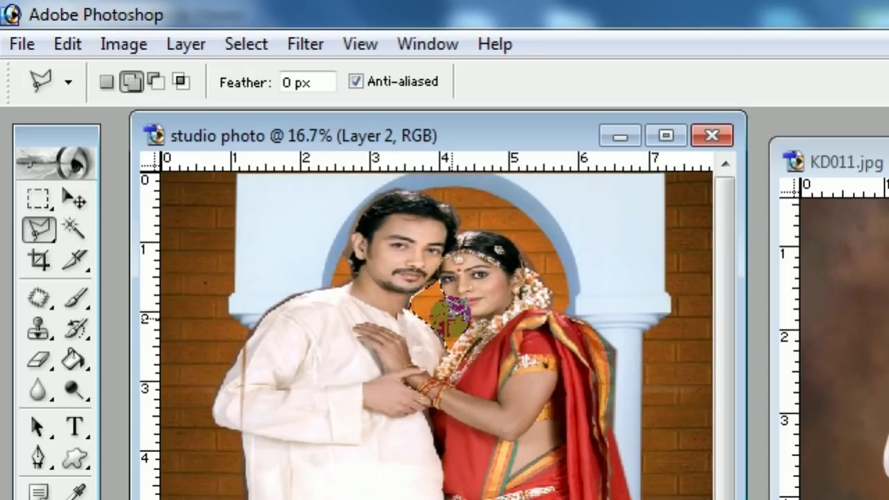
pyautogui.click(250, 50)
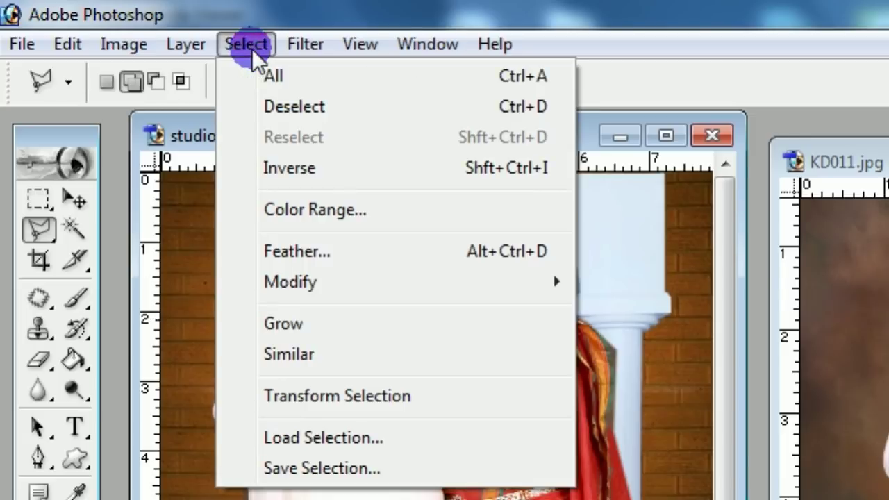
# Deselect the gap and zoom the studio photo to 25% on the man's head
pyautogui.click(278, 104)
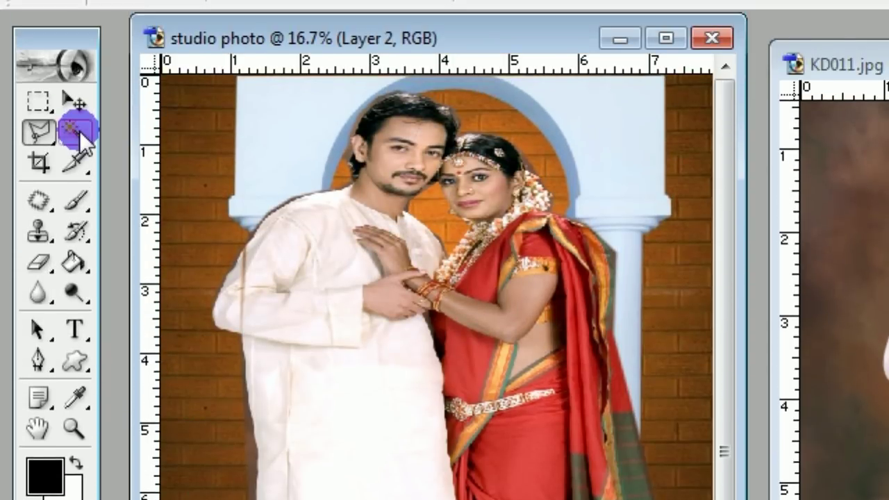
pyautogui.click(76, 132)
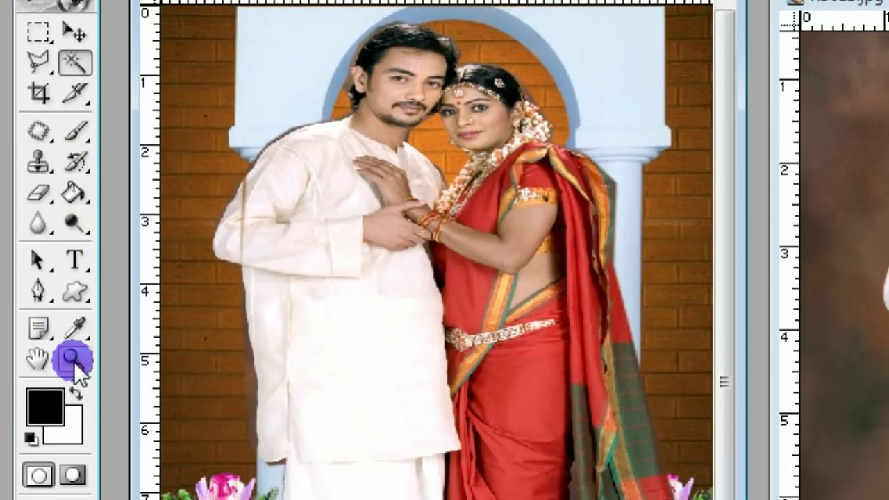
pyautogui.click(72, 360)
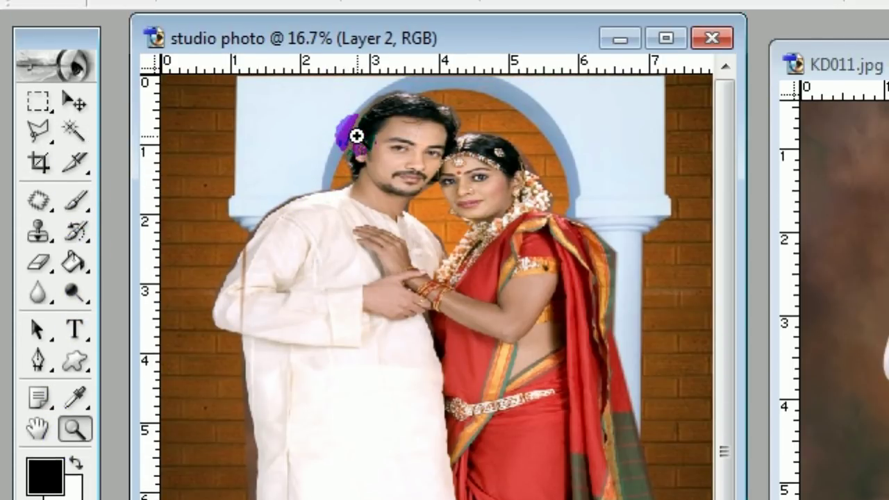
pyautogui.click(356, 136)
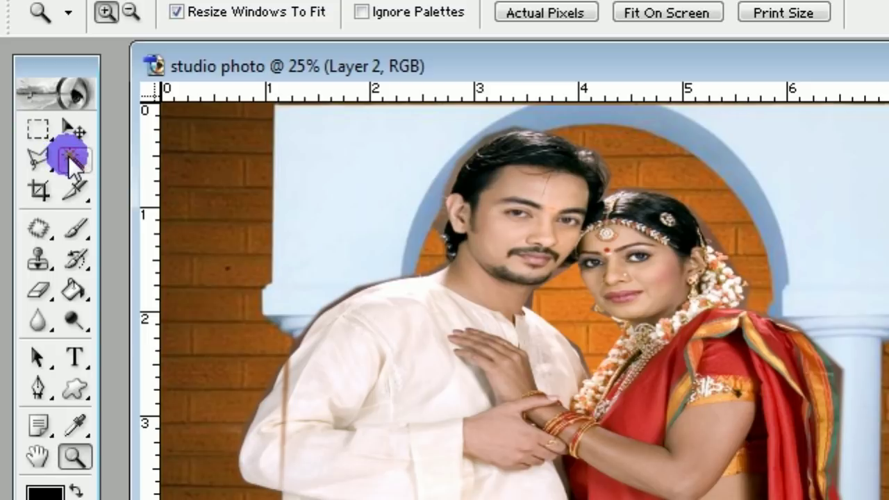
# Select fringe along the hair, shoulder, side, face gap and saree edge at Tolerance 32
pyautogui.click(71, 160)
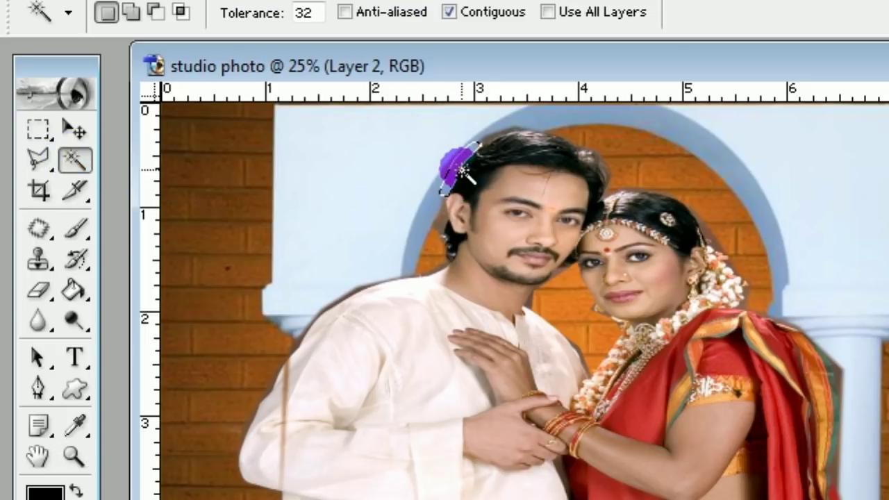
pyautogui.click(498, 136)
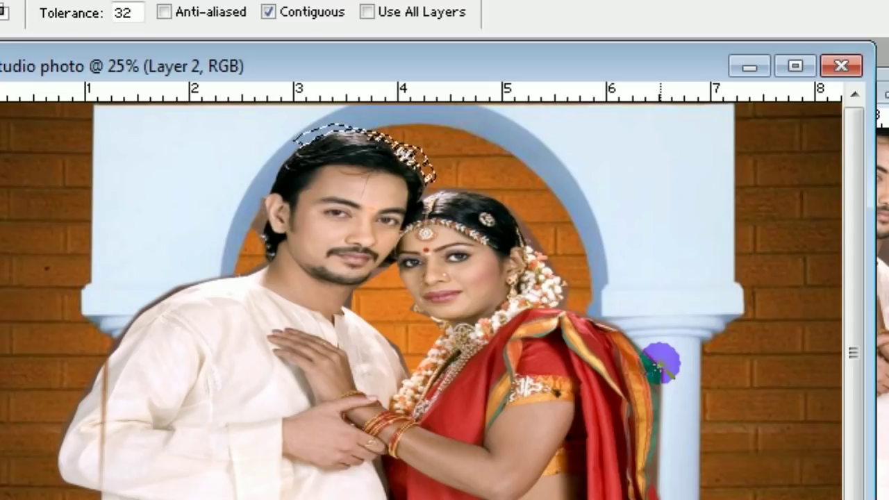
pyautogui.click(657, 365)
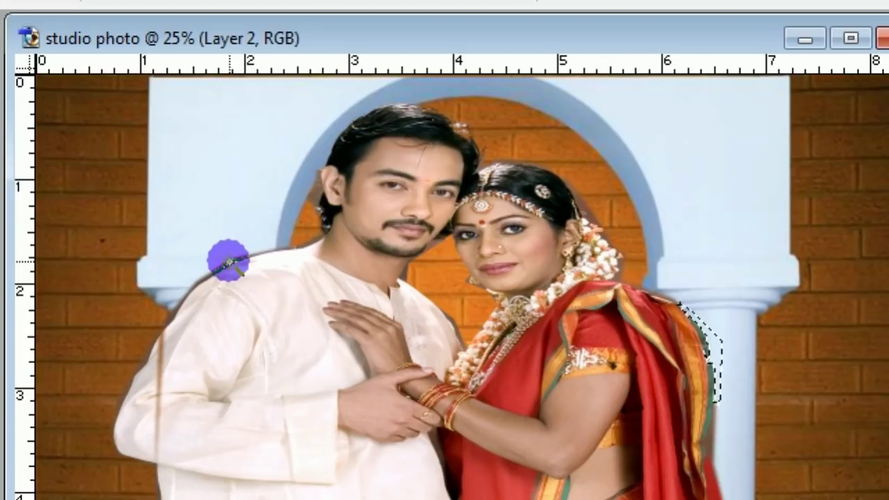
pyautogui.click(229, 261)
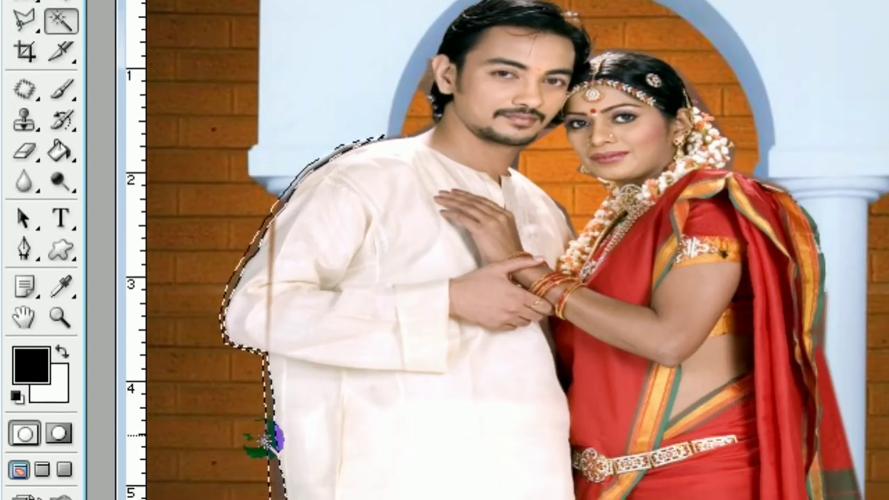
pyautogui.keyDown('shift'); pyautogui.click(287, 365); pyautogui.keyUp('shift')
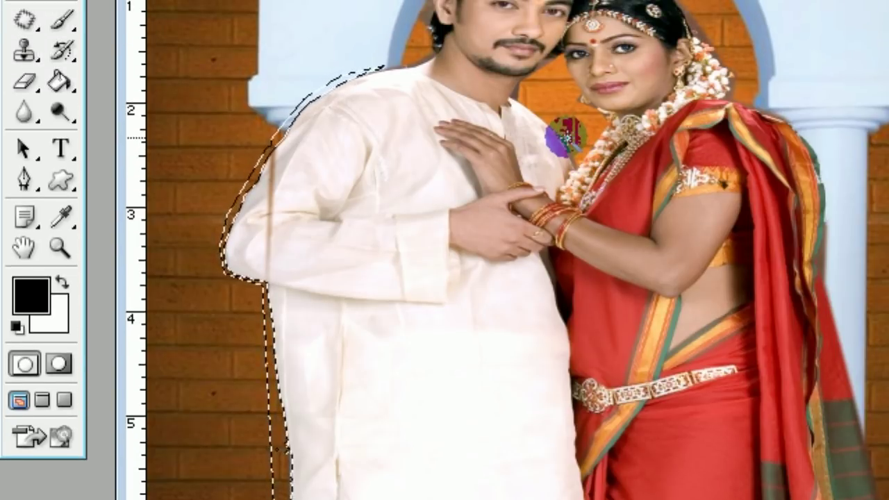
pyautogui.click(573, 156)
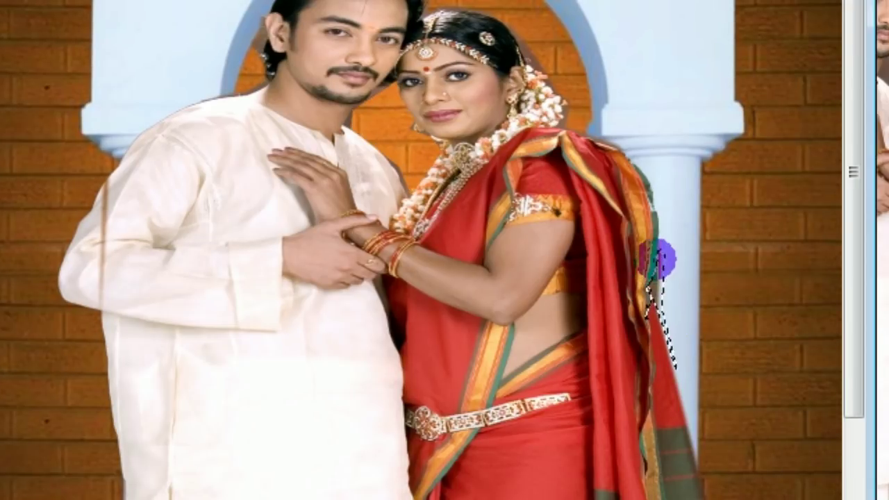
pyautogui.moveTo(666, 258); pyautogui.dragTo(657, 297)
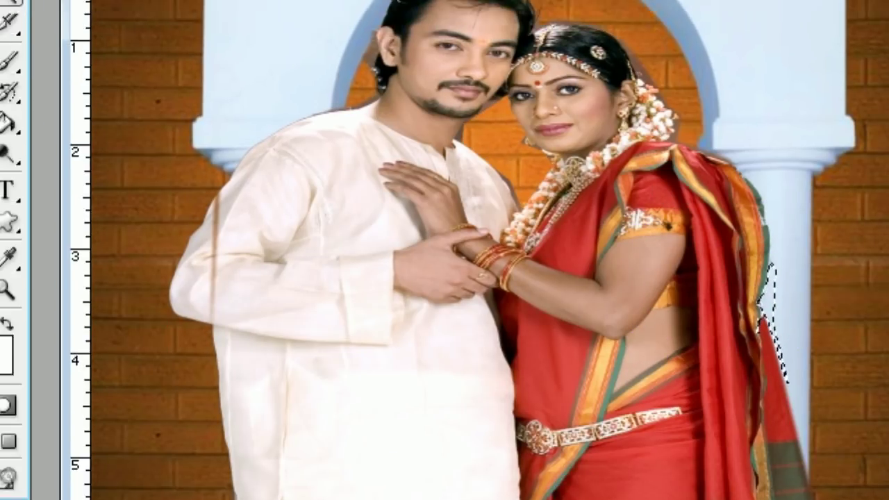
# With the Move tool active, drop the fringe selection beside the saree
pyautogui.click(79, 74)
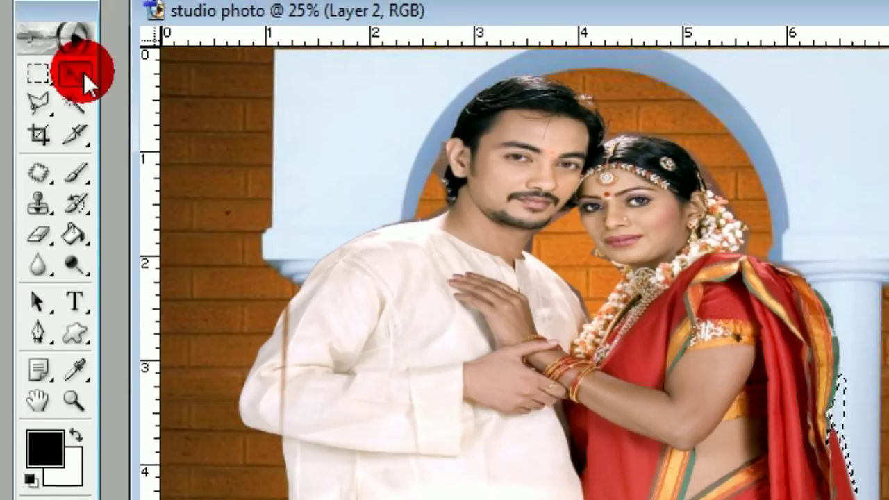
pyautogui.moveTo(661, 321); pyautogui.dragTo(667, 217)
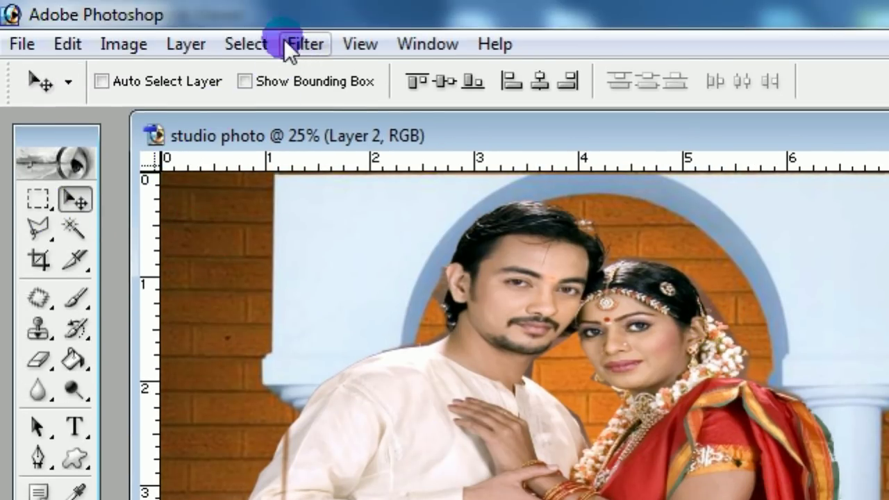
pyautogui.click(245, 44)
pyautogui.click(268, 109)
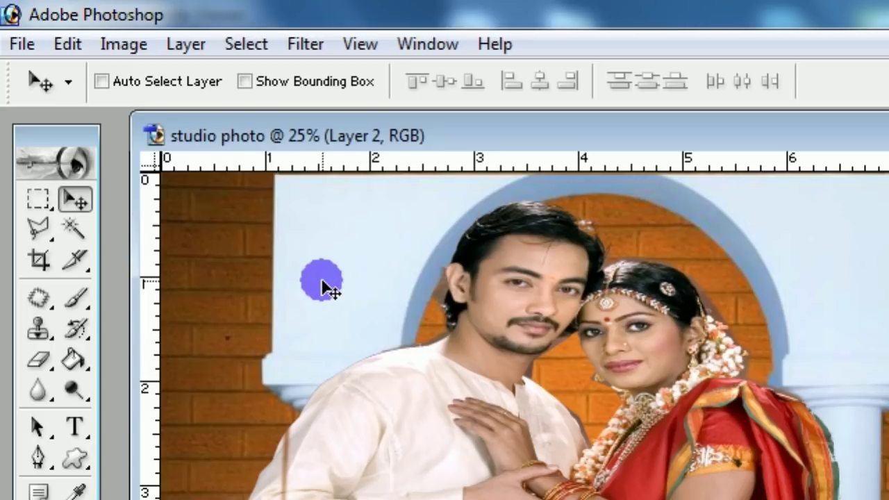
pyautogui.moveTo(330, 288); pyautogui.dragTo(750, 362)
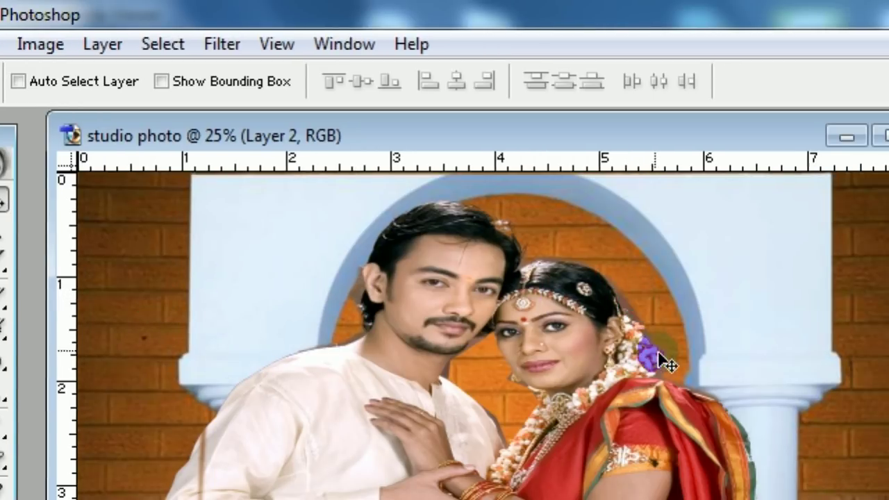
pyautogui.moveTo(649, 367)
pyautogui.mouseDown()
pyautogui.moveTo(222, 208)
pyautogui.moveTo(343, 132)
pyautogui.moveTo(311, 266)
pyautogui.moveTo(233, 321)
pyautogui.mouseUp()
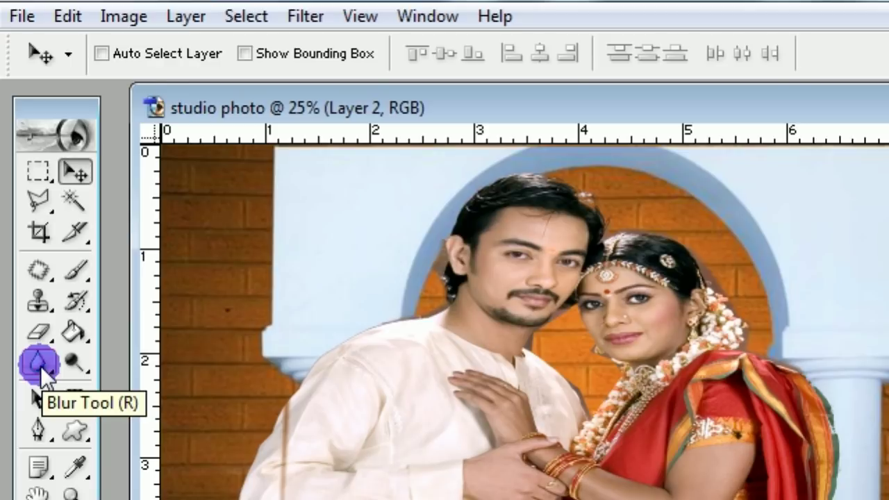
# Blur the edges of the man's shoulder and both heads of hair with a 92 px, 100%-strength Blur brush
pyautogui.click(50, 372)
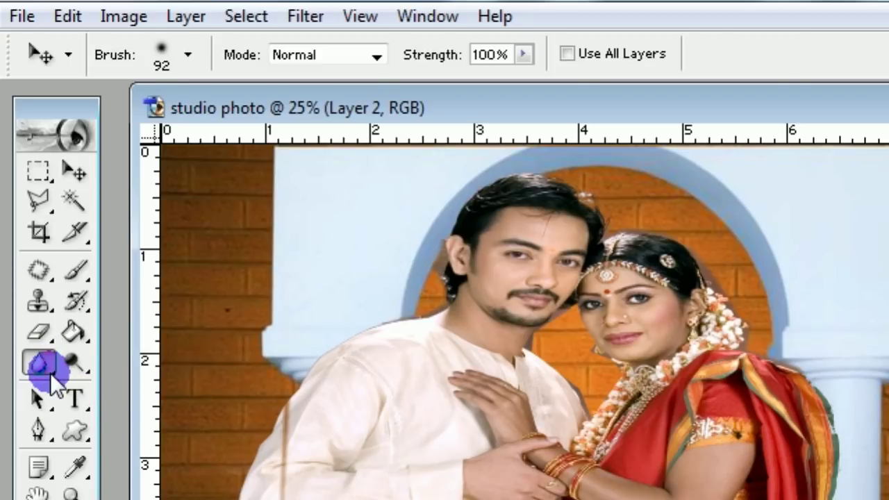
pyautogui.moveTo(50, 372); pyautogui.dragTo(142, 369)
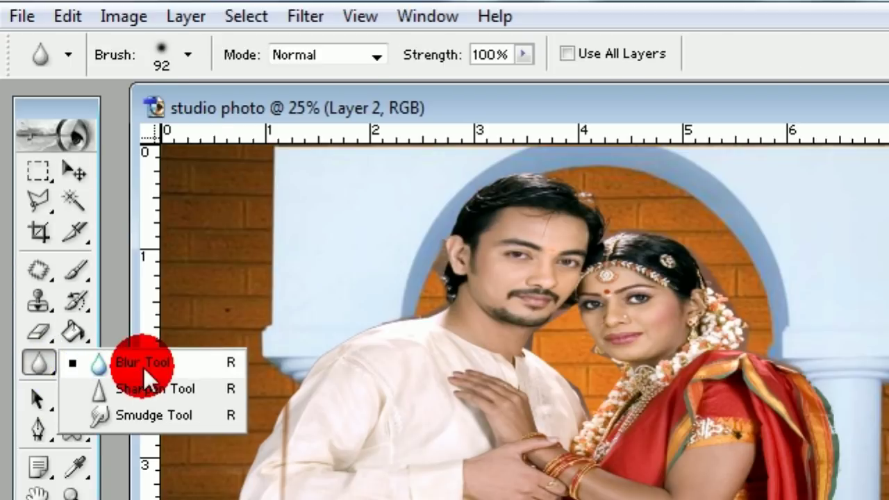
pyautogui.moveTo(370, 323)
pyautogui.mouseDown()
pyautogui.moveTo(443, 256)
pyautogui.moveTo(437, 284)
pyautogui.moveTo(437, 258)
pyautogui.moveTo(382, 312)
pyautogui.moveTo(383, 326)
pyautogui.moveTo(433, 298)
pyautogui.moveTo(449, 271)
pyautogui.moveTo(460, 201)
pyautogui.moveTo(479, 174)
pyautogui.moveTo(562, 175)
pyautogui.moveTo(580, 201)
pyautogui.mouseUp()
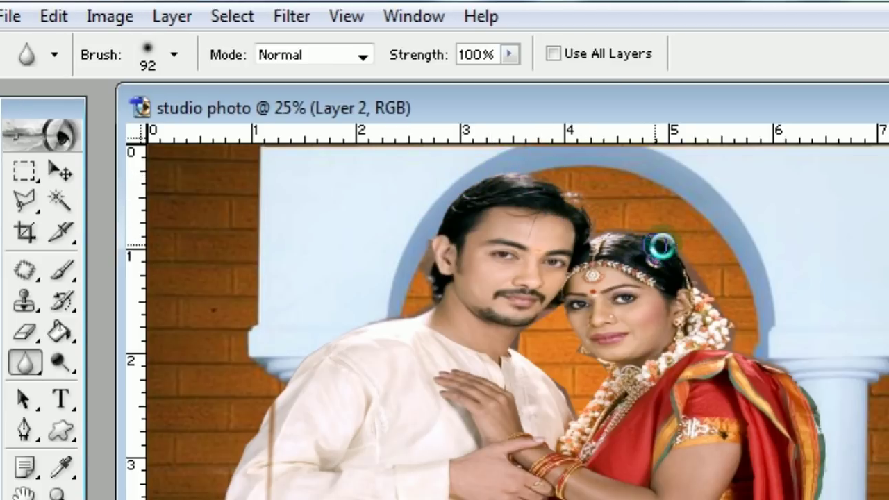
pyautogui.moveTo(664, 264)
pyautogui.mouseDown()
pyautogui.moveTo(645, 291)
pyautogui.moveTo(639, 257)
pyautogui.moveTo(647, 271)
pyautogui.moveTo(639, 324)
pyautogui.moveTo(654, 325)
pyautogui.moveTo(665, 367)
pyautogui.moveTo(631, 321)
pyautogui.moveTo(656, 347)
pyautogui.moveTo(659, 319)
pyautogui.moveTo(651, 377)
pyautogui.moveTo(664, 387)
pyautogui.moveTo(650, 368)
pyautogui.moveTo(667, 373)
pyautogui.moveTo(651, 373)
pyautogui.moveTo(655, 387)
pyautogui.moveTo(653, 368)
pyautogui.mouseUp()
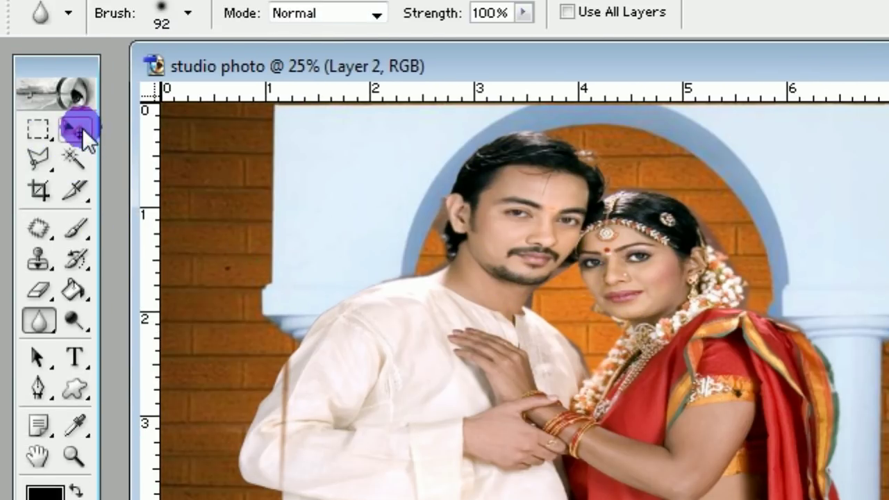
pyautogui.click(82, 128)
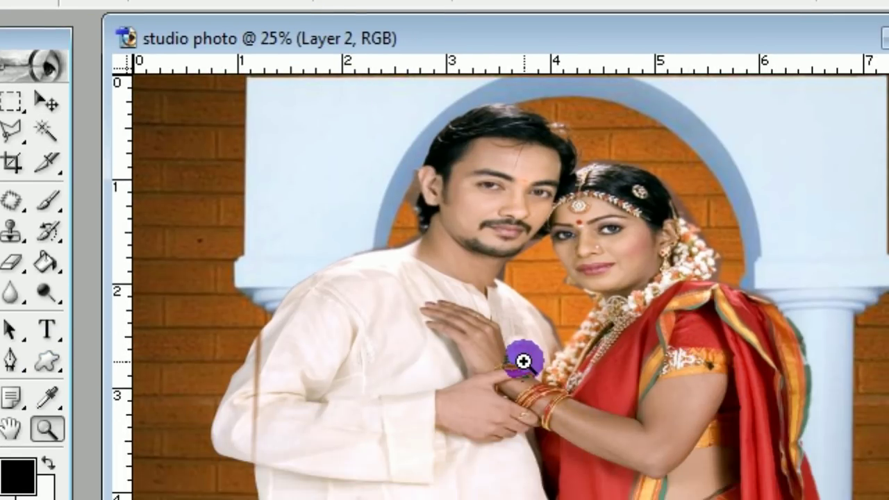
pyautogui.click(541, 453)
# Zoom out and maximize the studio photo window so the whole brick backdrop is visible
pyautogui.click(136, 81)
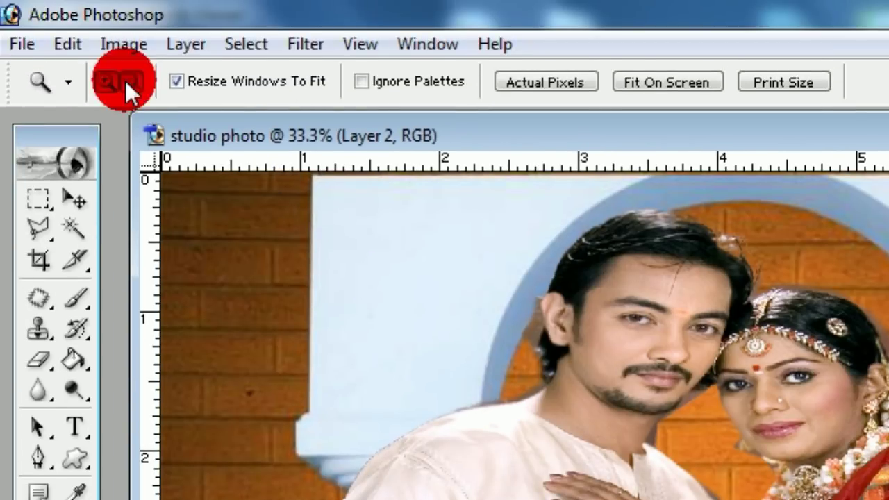
pyautogui.click(646, 363)
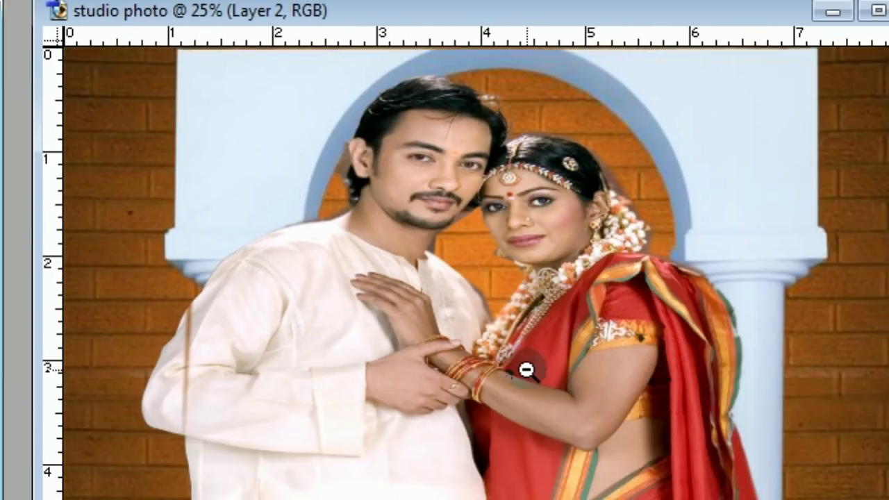
pyautogui.click(526, 370)
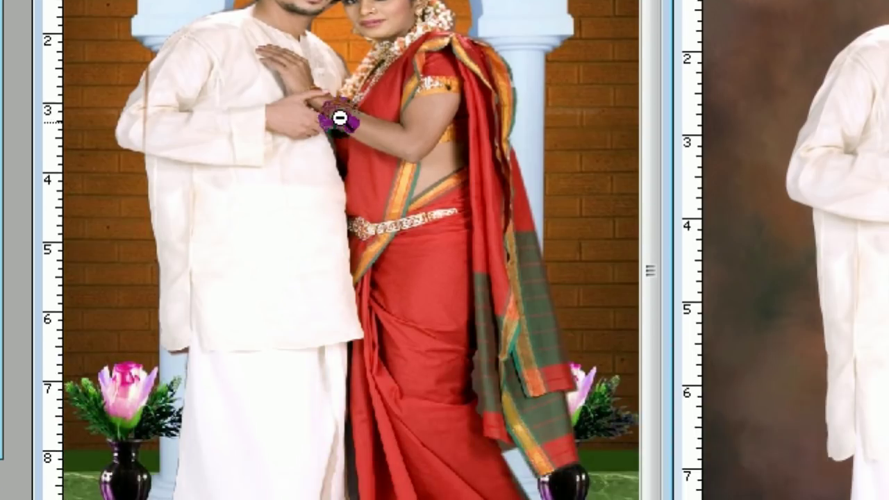
pyautogui.click(339, 120)
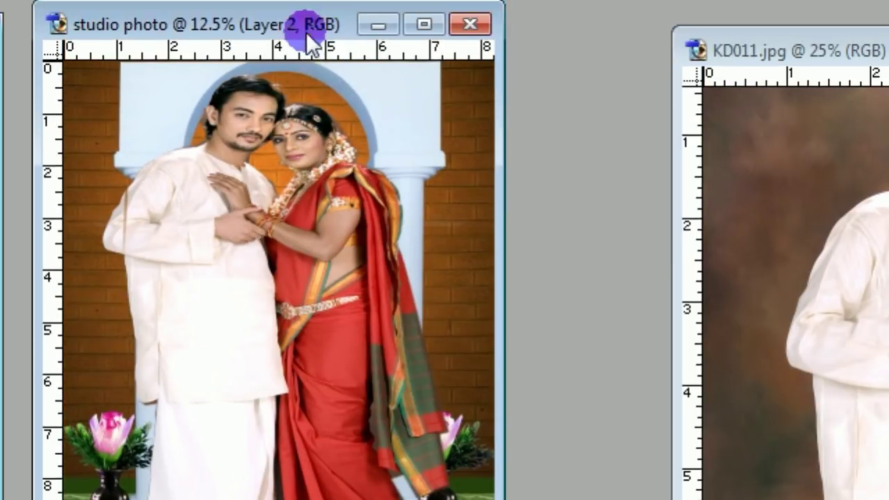
pyautogui.click(312, 157)
pyautogui.moveTo(312, 157); pyautogui.dragTo(384, 213)
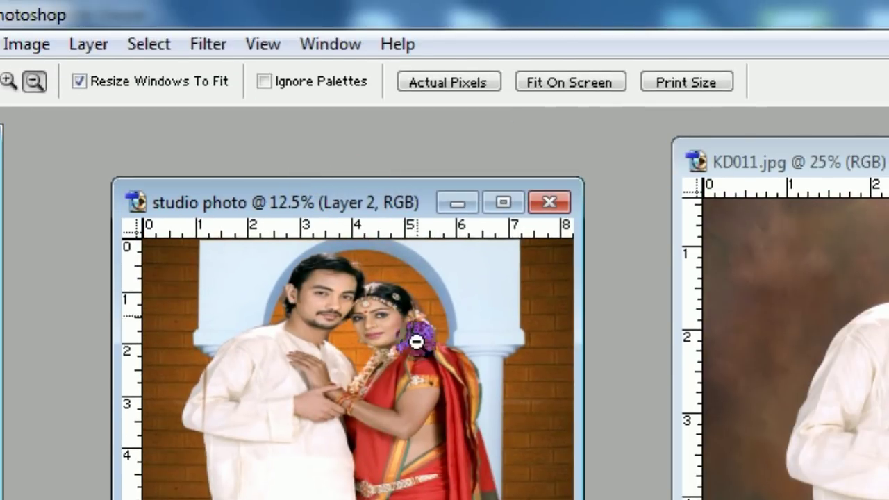
pyautogui.click(72, 200)
pyautogui.click(598, 204)
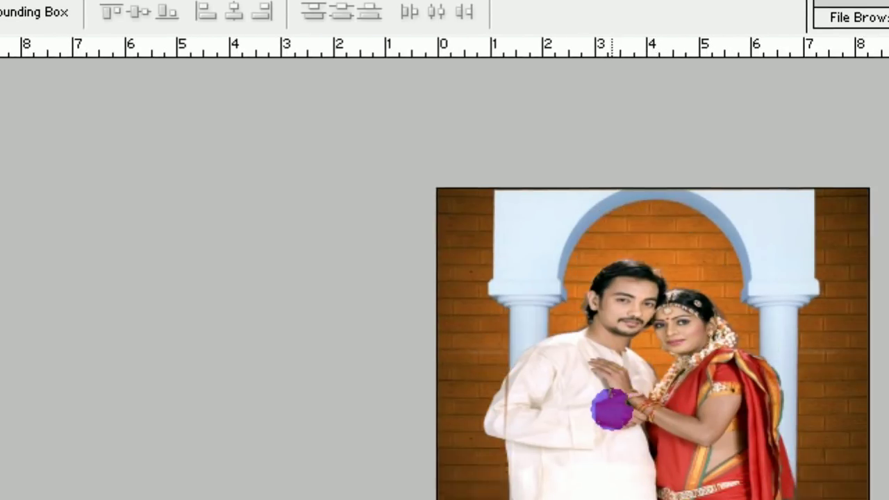
# With Show Bounding Box on, shrink the couple and set them between the pillars above the lotuses
pyautogui.moveTo(623, 378); pyautogui.dragTo(623, 313)
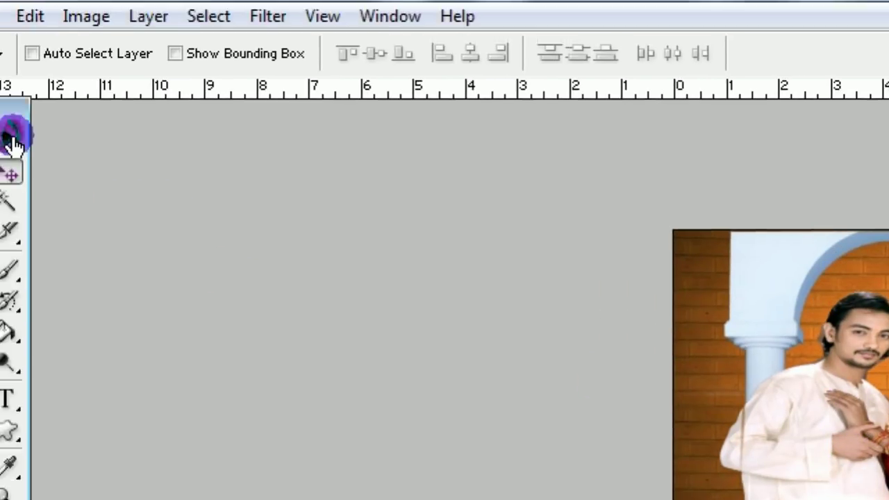
pyautogui.click(240, 84)
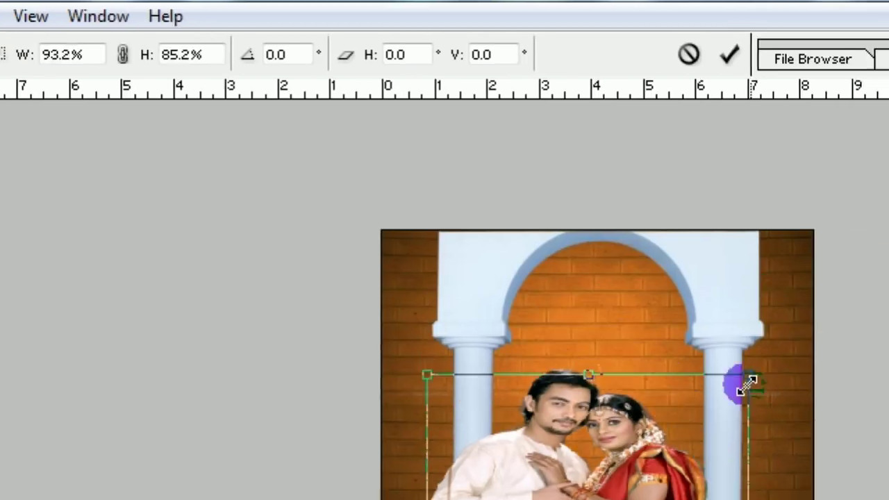
pyautogui.moveTo(680, 254); pyautogui.dragTo(604, 320)
pyautogui.moveTo(505, 432); pyautogui.dragTo(529, 324)
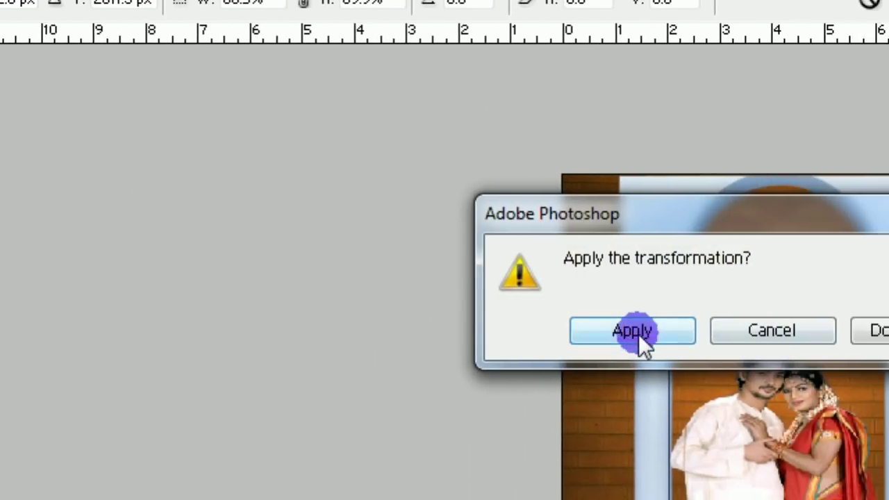
pyautogui.click(633, 332)
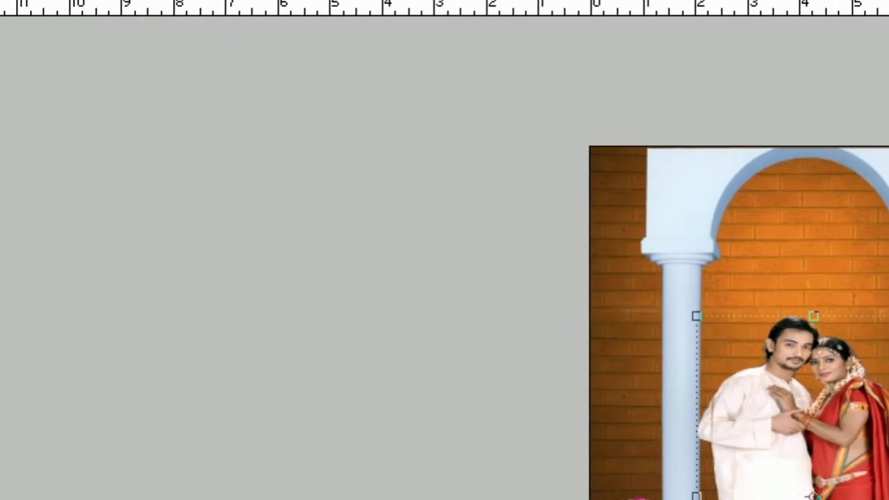
pyautogui.click(26, 373)
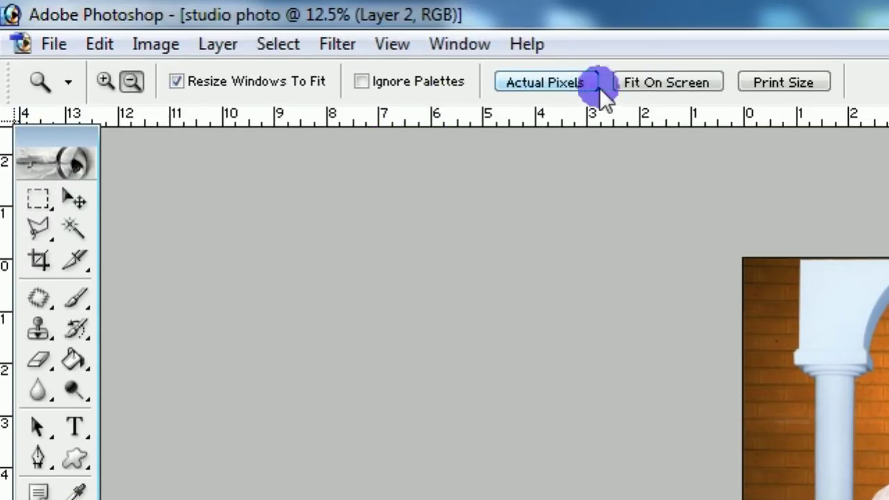
# Scale the couple up to fill the arch opening, feet on the green floor between the lotus vases
pyautogui.click(649, 85)
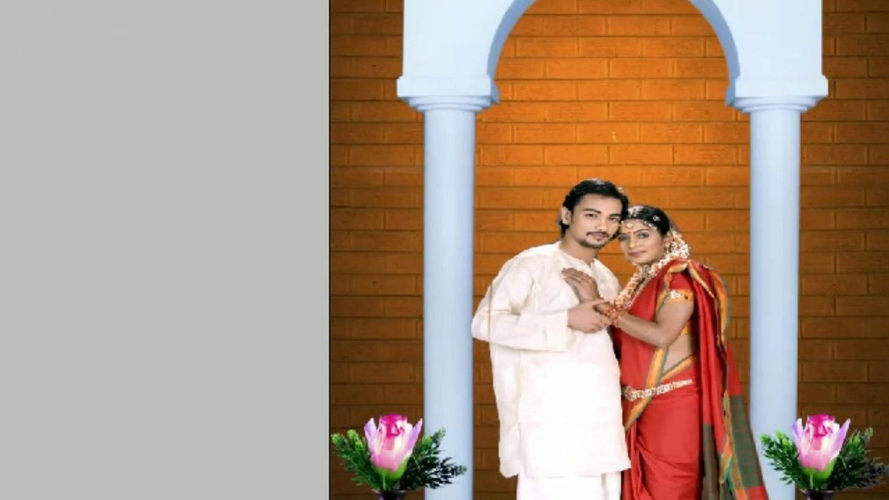
pyautogui.press('v')
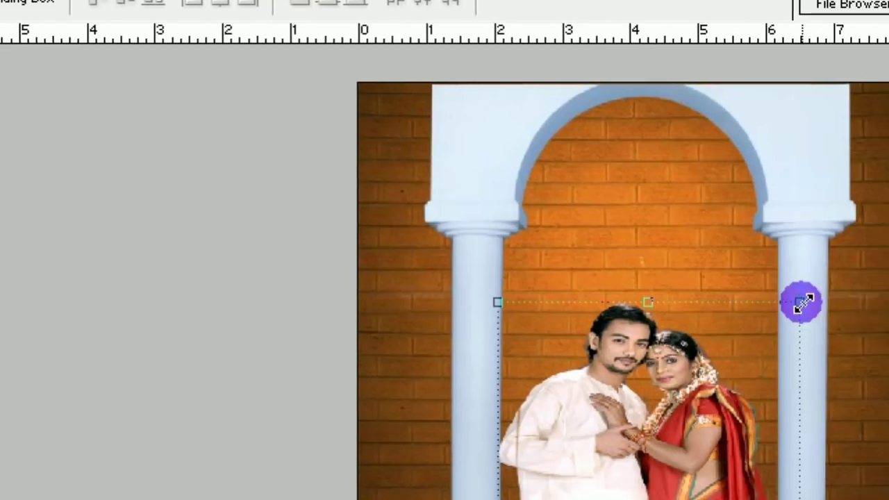
pyautogui.moveTo(801, 302); pyautogui.dragTo(651, 223)
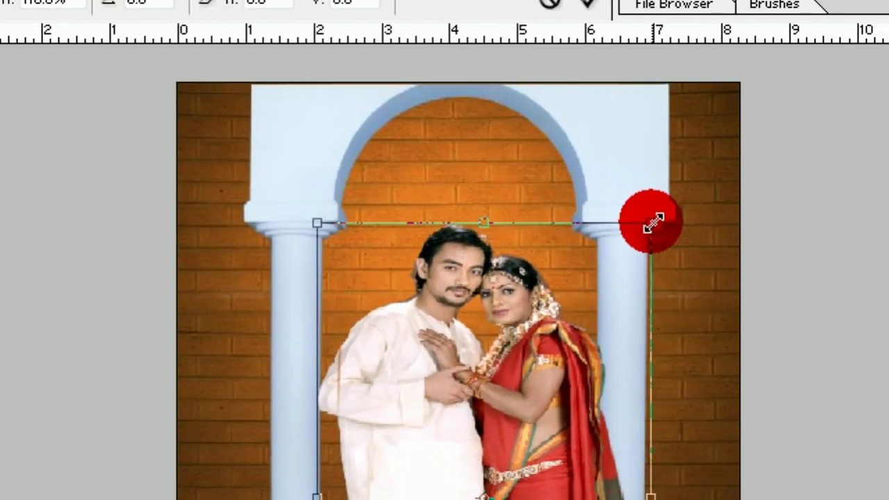
pyautogui.moveTo(532, 358); pyautogui.dragTo(505, 343)
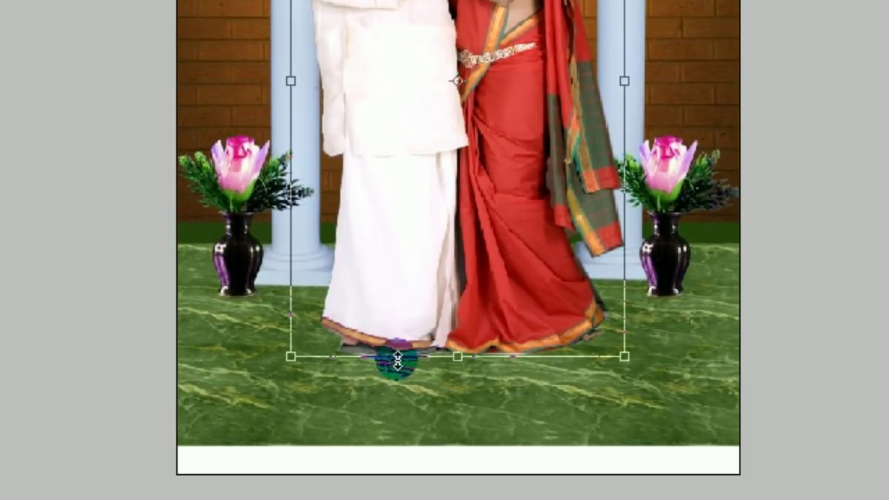
pyautogui.click(14, 109)
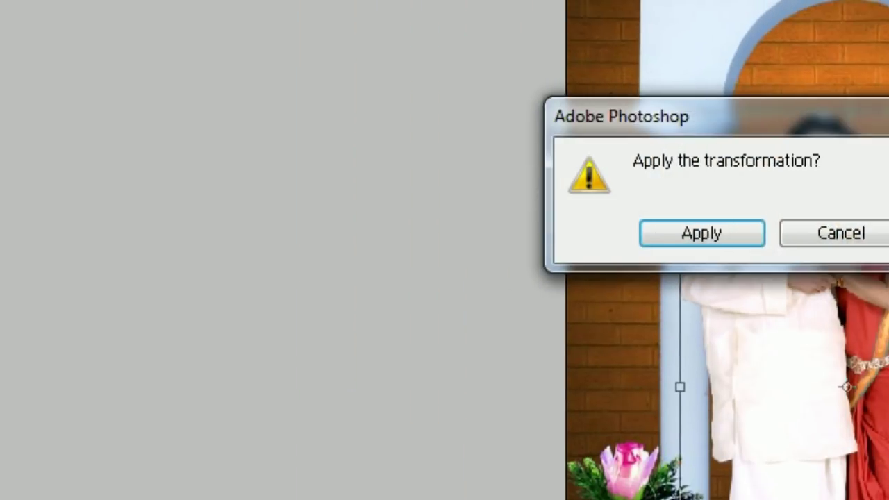
pyautogui.click(709, 243)
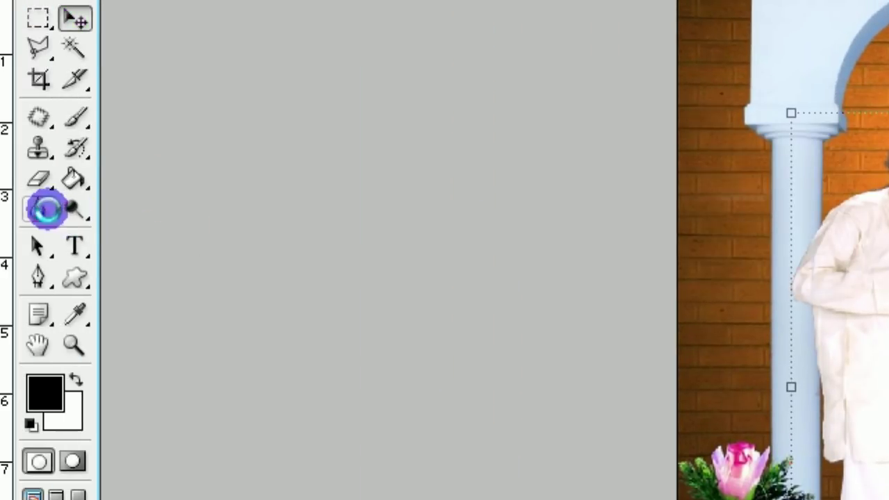
pyautogui.click(41, 209)
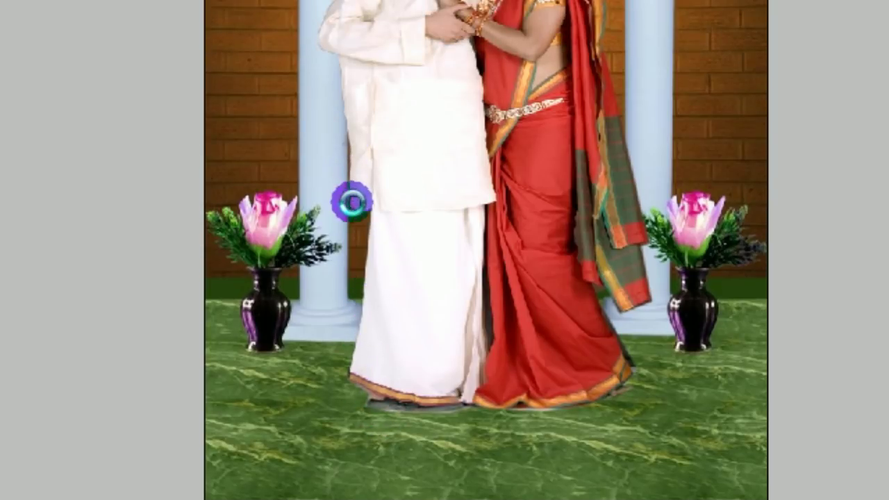
pyautogui.scroll(-1, 361, 313)
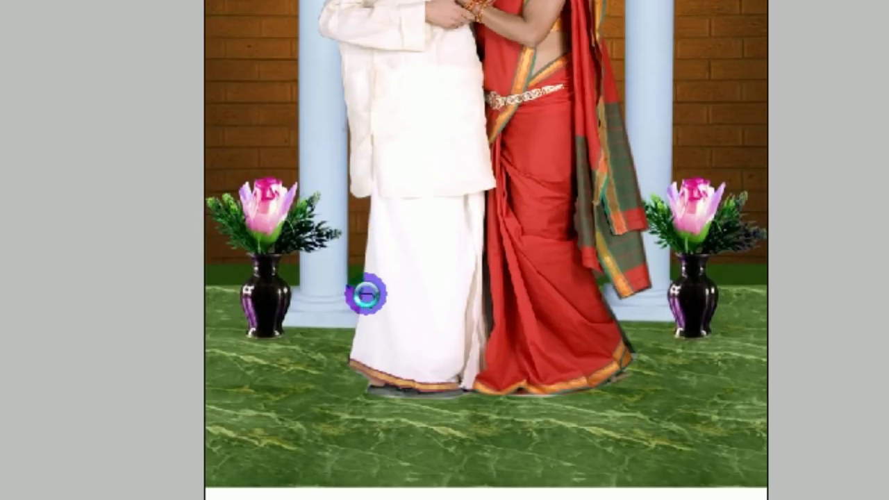
pyautogui.scroll(-1, 361, 326)
pyautogui.scroll(-1, 372, 372)
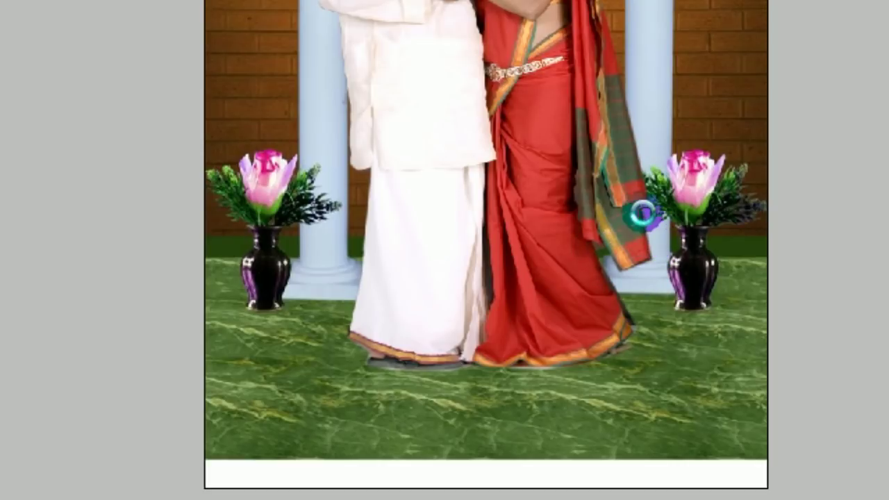
pyautogui.scroll(5, 628, 125)
pyautogui.scroll(2, 621, 145)
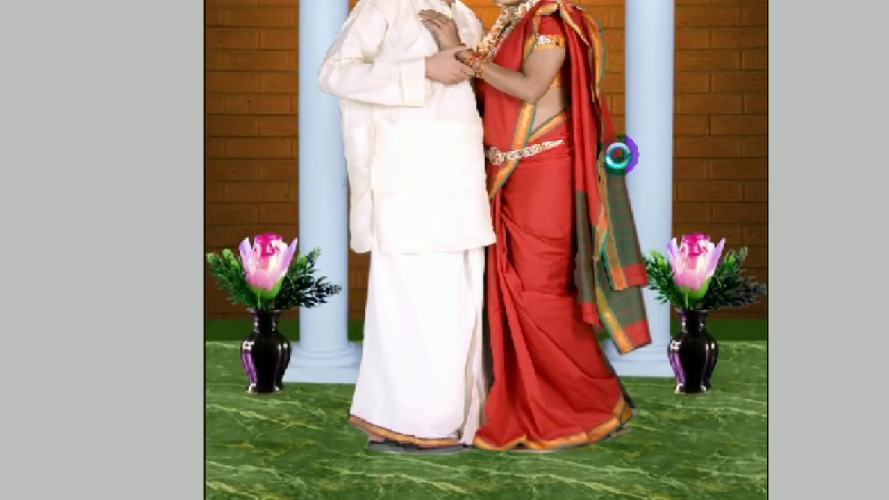
pyautogui.scroll(3, 615, 132)
pyautogui.scroll(4, 608, 128)
pyautogui.scroll(1, 605, 127)
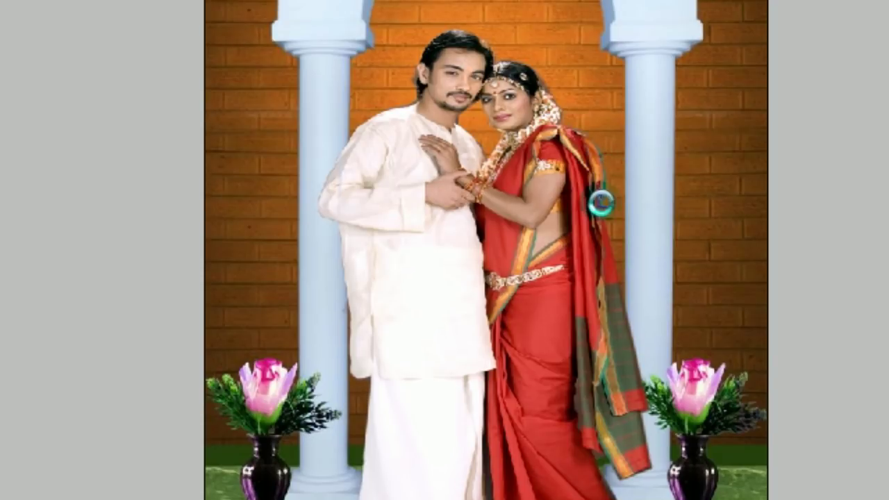
pyautogui.scroll(-2, 633, 362)
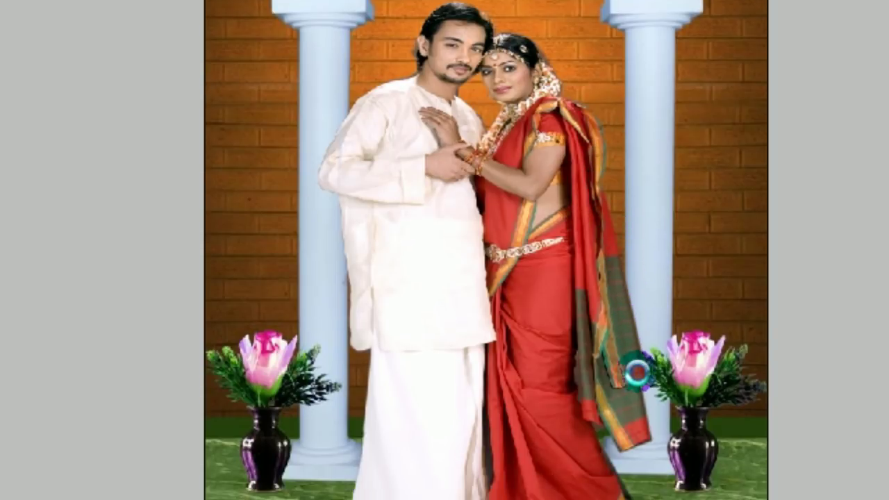
pyautogui.scroll(-1, 640, 372)
pyautogui.scroll(-4, 648, 372)
pyautogui.scroll(-1, 642, 371)
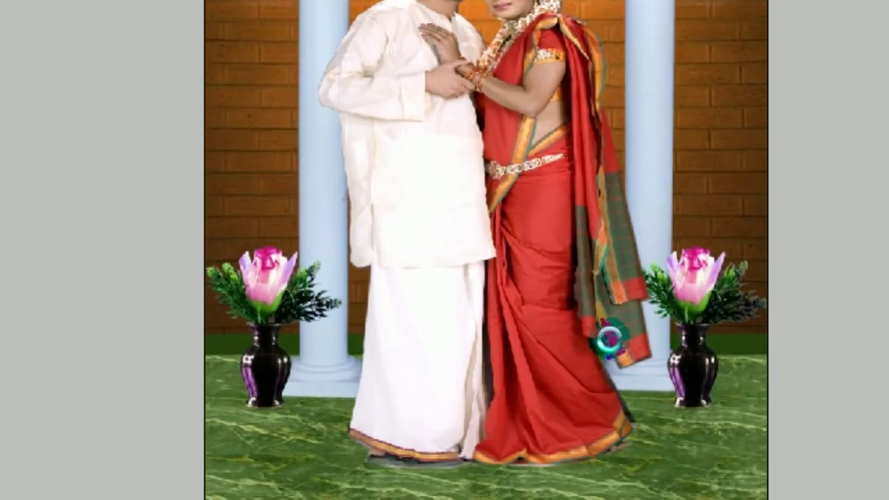
pyautogui.scroll(-4, 611, 362)
pyautogui.scroll(-2, 601, 369)
pyautogui.scroll(-1, 536, 371)
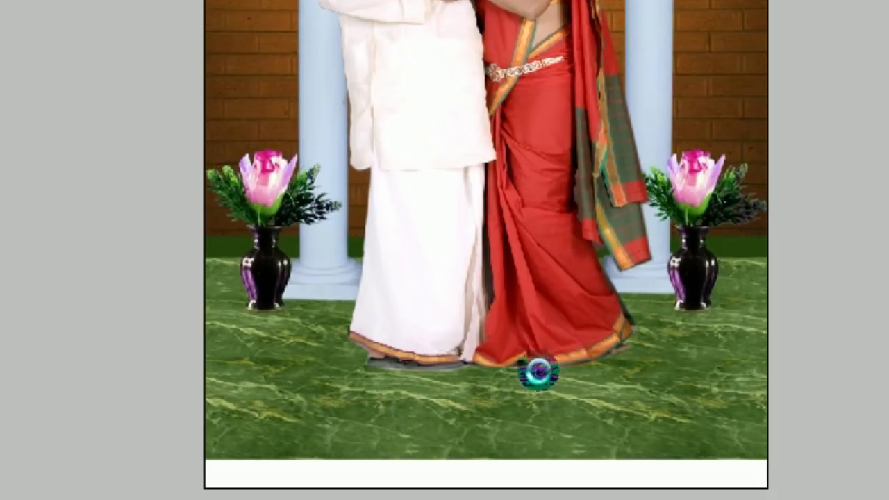
pyautogui.scroll(-1, 417, 348)
pyautogui.scroll(5, 288, 319)
pyautogui.scroll(4, 639, 202)
pyautogui.scroll(-2, 471, 375)
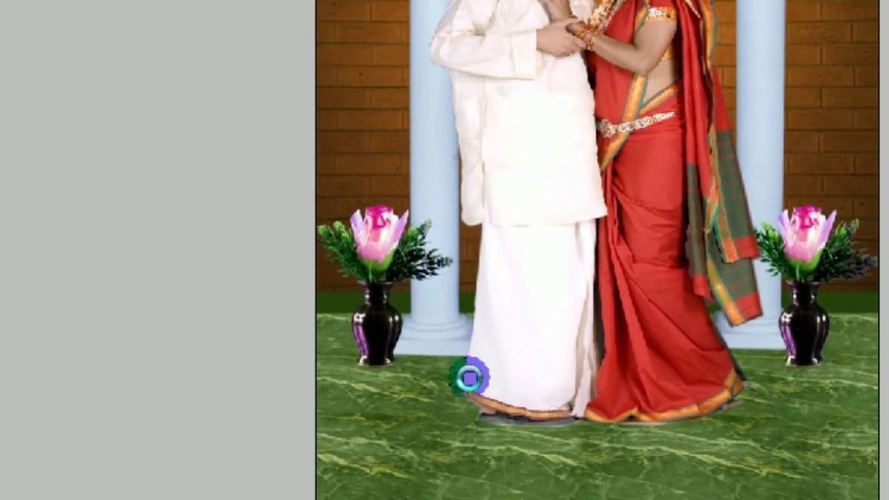
pyautogui.scroll(-3, 473, 270)
pyautogui.click(477, 204)
pyautogui.scroll(1, 490, 125)
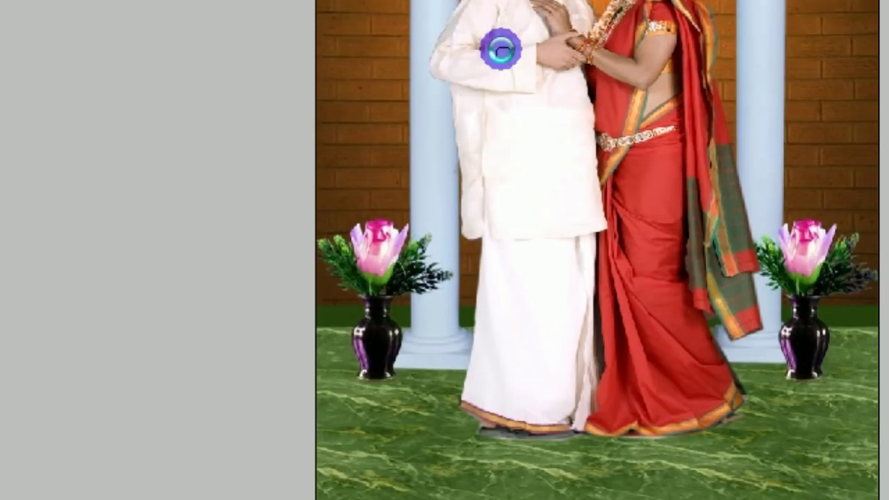
pyautogui.scroll(8, 472, 66)
pyautogui.scroll(2, 448, 86)
pyautogui.scroll(1, 479, 126)
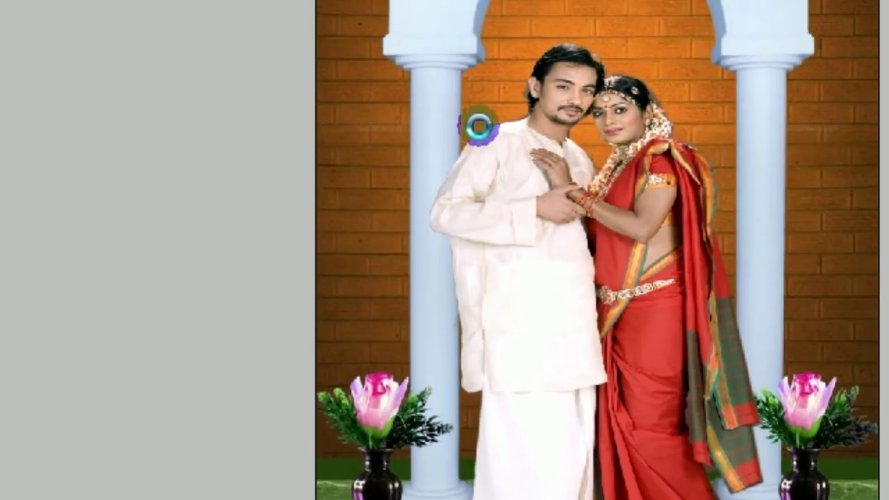
pyautogui.scroll(1, 501, 128)
pyautogui.scroll(1, 528, 124)
pyautogui.scroll(1, 514, 132)
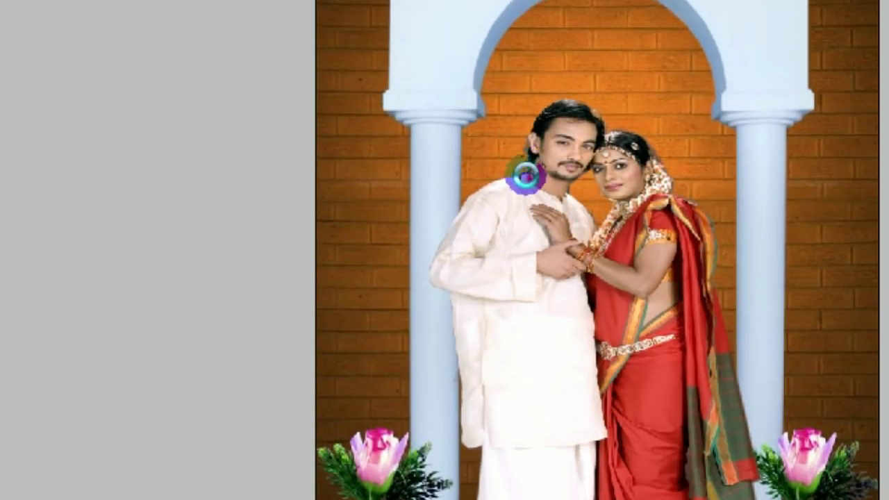
pyautogui.scroll(1, 525, 167)
pyautogui.scroll(1, 552, 116)
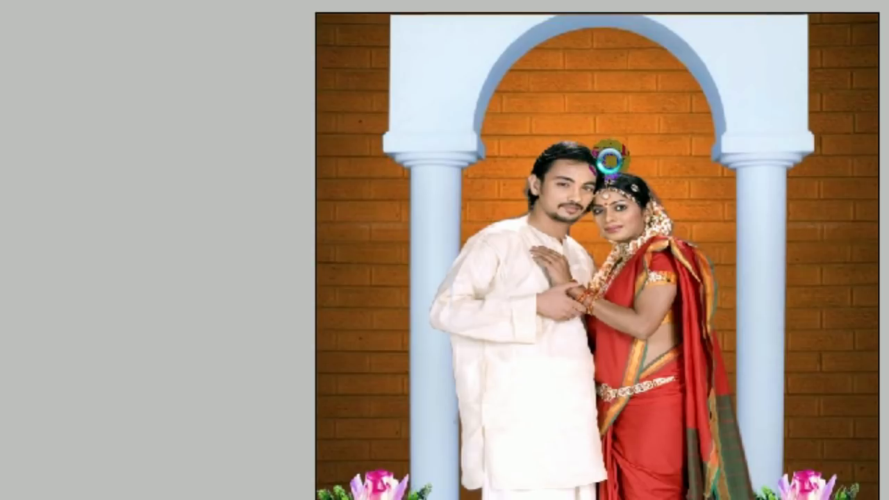
pyautogui.moveTo(579, 238)
pyautogui.mouseDown()
pyautogui.moveTo(613, 264)
pyautogui.moveTo(612, 252)
pyautogui.mouseUp()
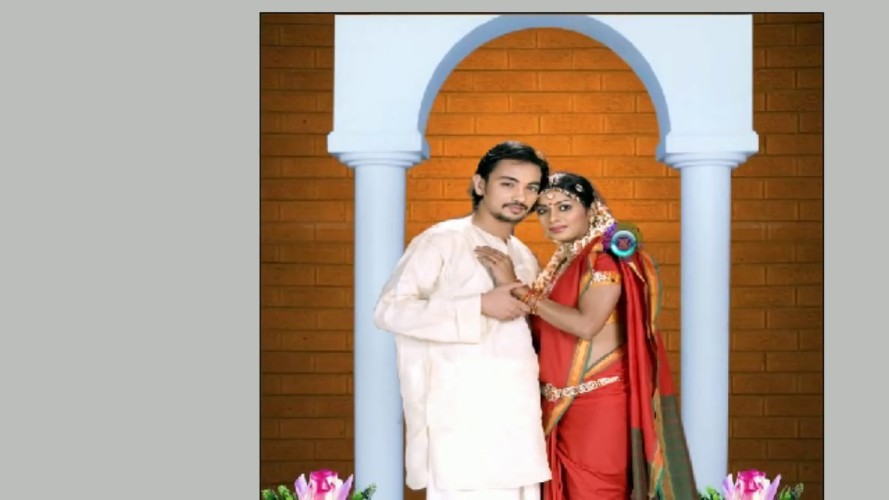
pyautogui.scroll(-2, 658, 363)
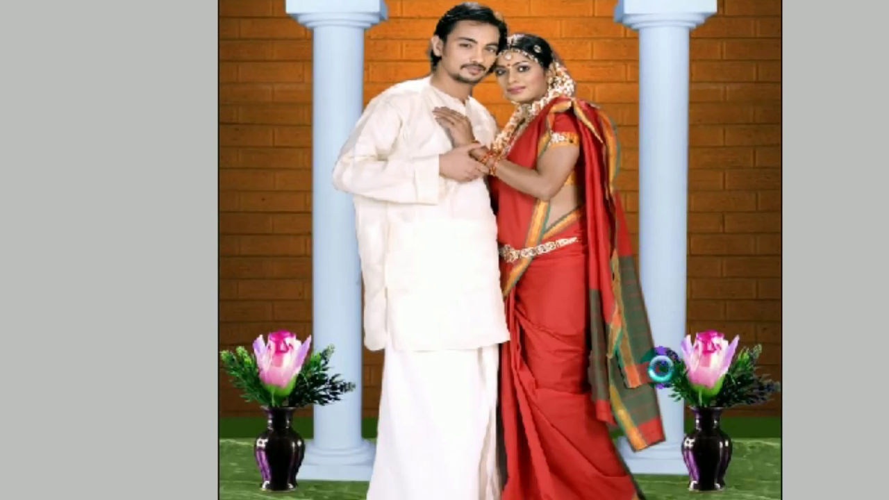
pyautogui.scroll(-3, 660, 369)
pyautogui.scroll(1, 455, 132)
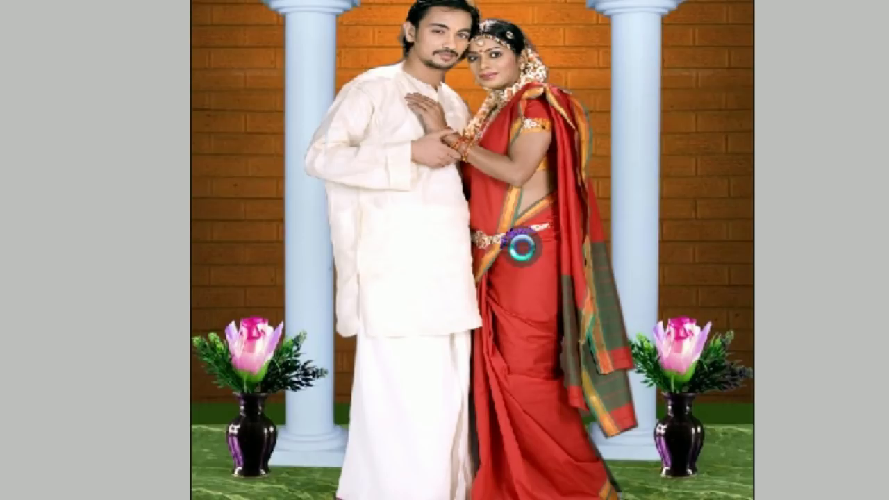
pyautogui.scroll(2, 431, 99)
pyautogui.scroll(2, 438, 127)
pyautogui.scroll(-1, 528, 279)
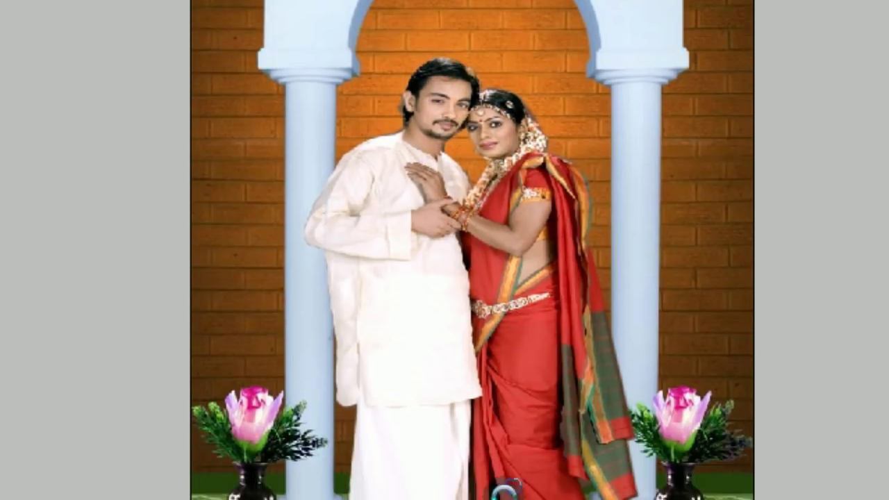
pyautogui.scroll(-2, 408, 476)
pyautogui.scroll(-2, 375, 368)
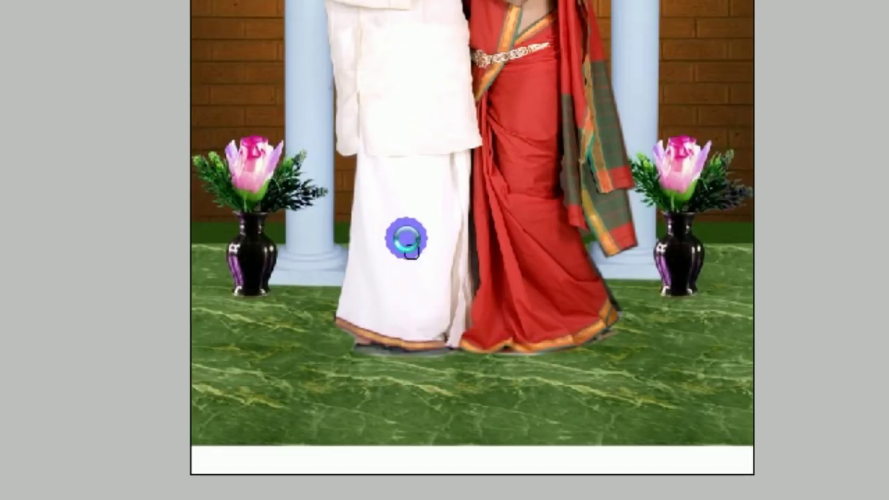
pyautogui.scroll(3, 361, 133)
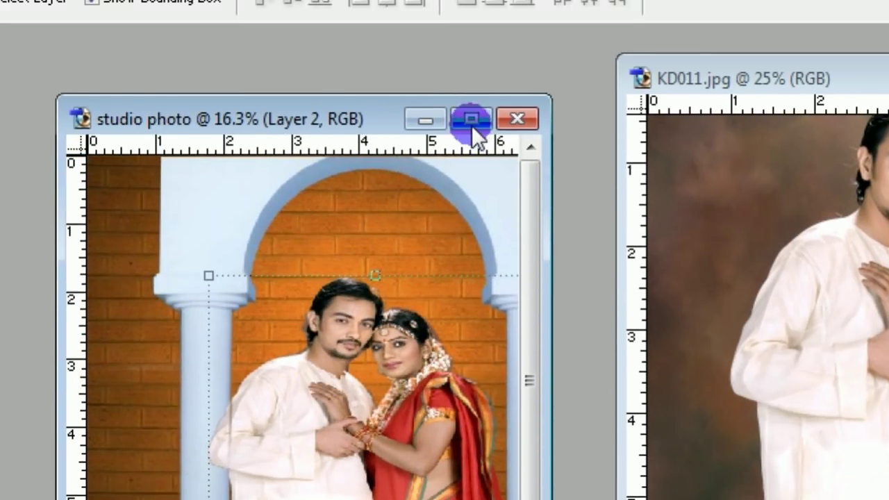
# Maximize the studio photo and nudge the couple slightly right between the white pillars
pyautogui.click(471, 91)
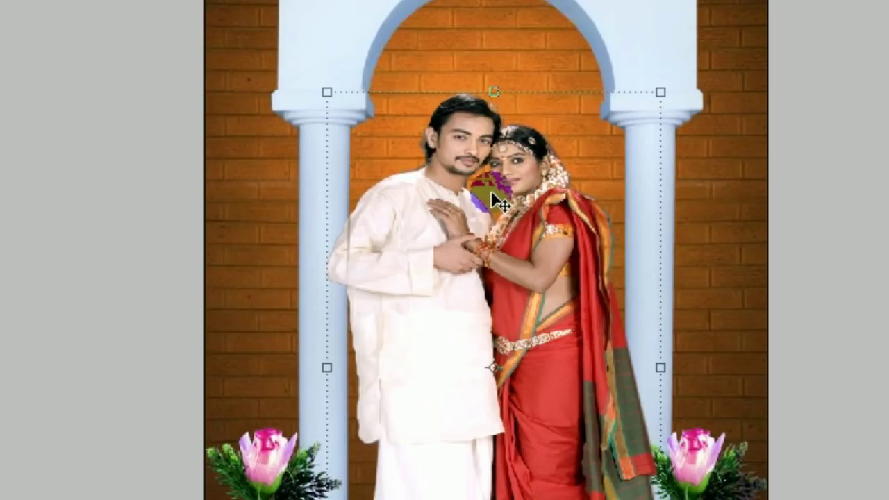
pyautogui.moveTo(491, 191)
pyautogui.mouseDown()
pyautogui.moveTo(511, 191)
pyautogui.moveTo(645, 392)
pyautogui.moveTo(590, 350)
pyautogui.moveTo(559, 301)
pyautogui.moveTo(556, 263)
pyautogui.moveTo(512, 182)
pyautogui.moveTo(543, 246)
pyautogui.moveTo(506, 361)
pyautogui.moveTo(526, 123)
pyautogui.moveTo(531, 131)
pyautogui.mouseUp()
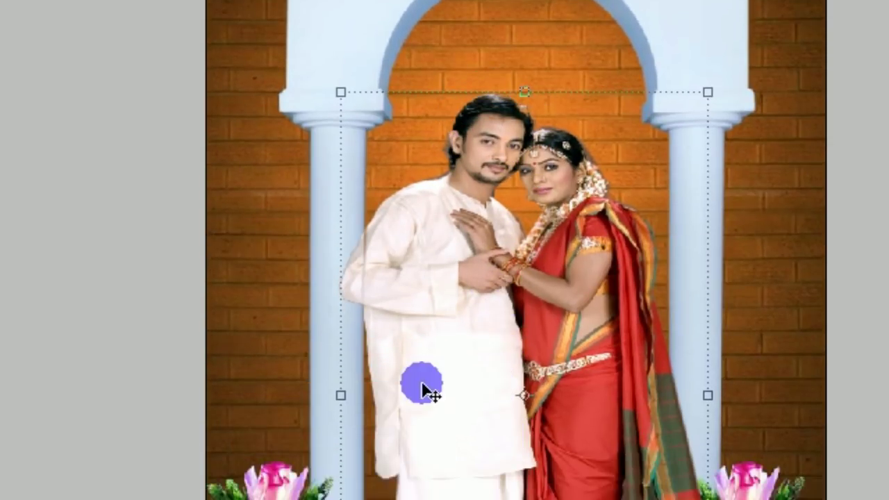